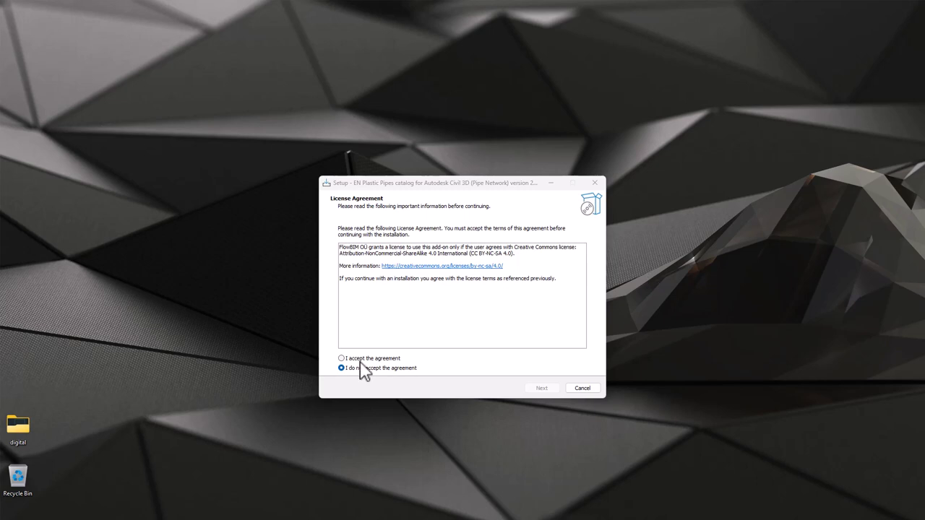
Step: Accept the EN Plastic Pipes licence and keep the default C3D 2024 Pipes Catalog destination folder
click(399, 357)
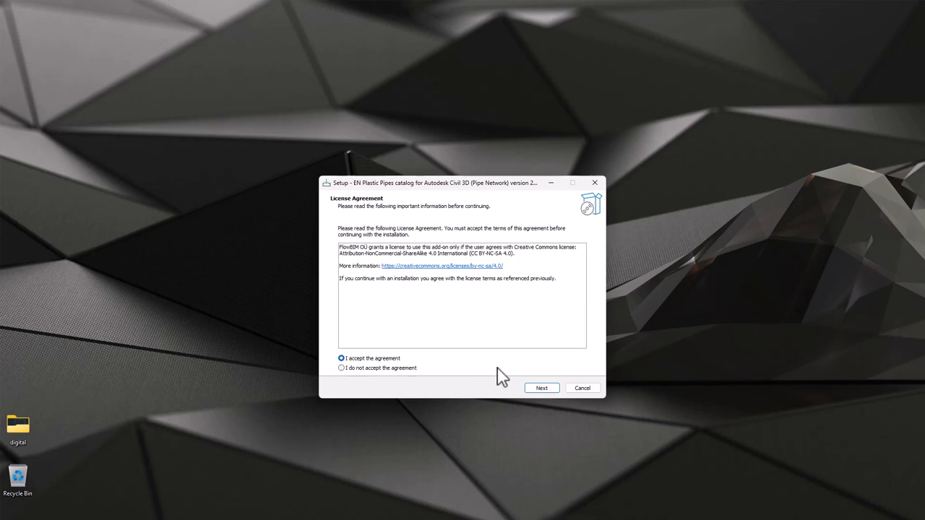
click(542, 388)
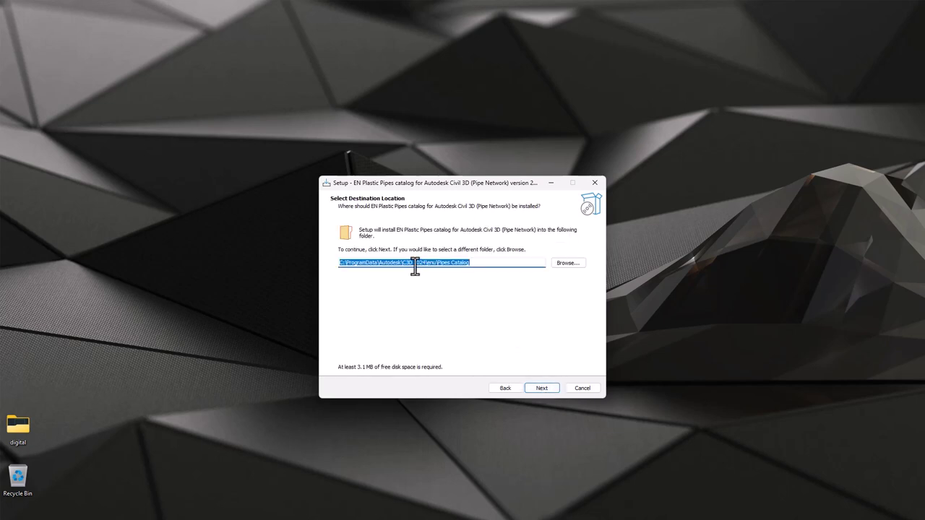
click(481, 263)
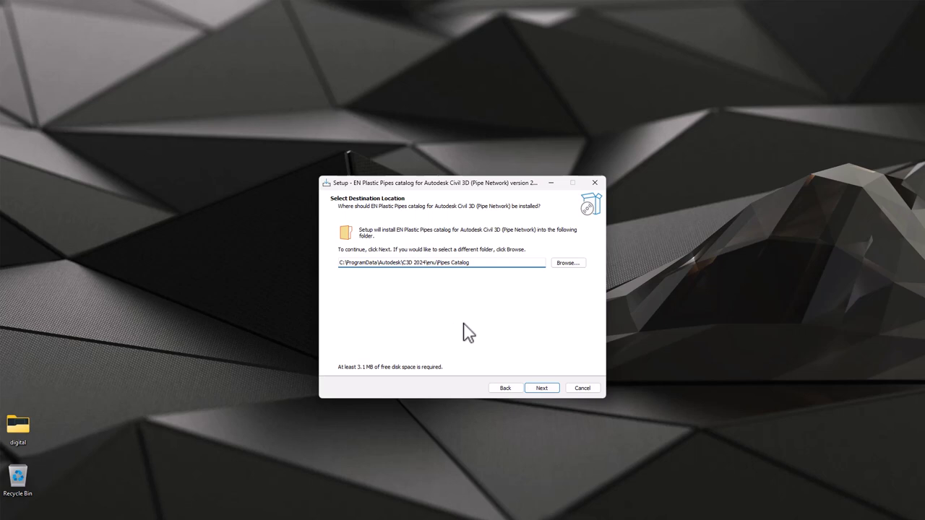
click(546, 390)
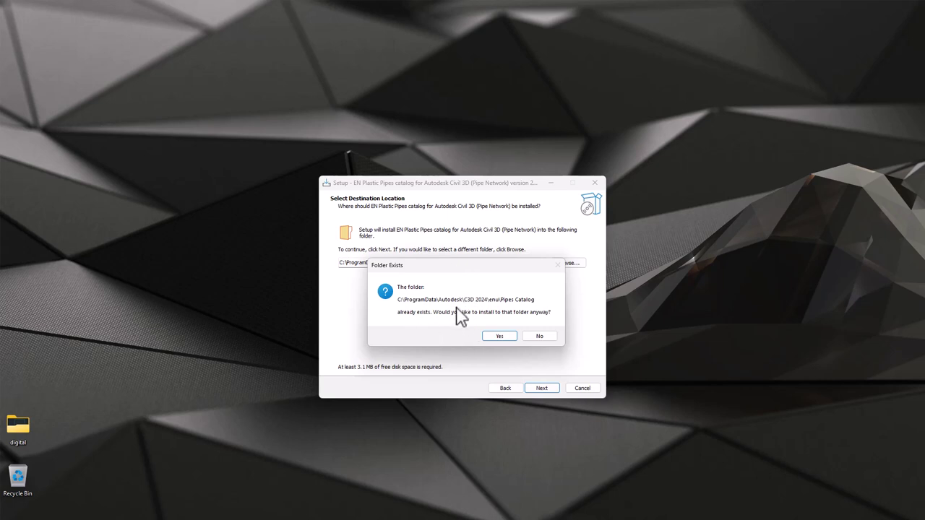
Step: Confirm installing into the existing folder and keep the Full installation type
click(498, 337)
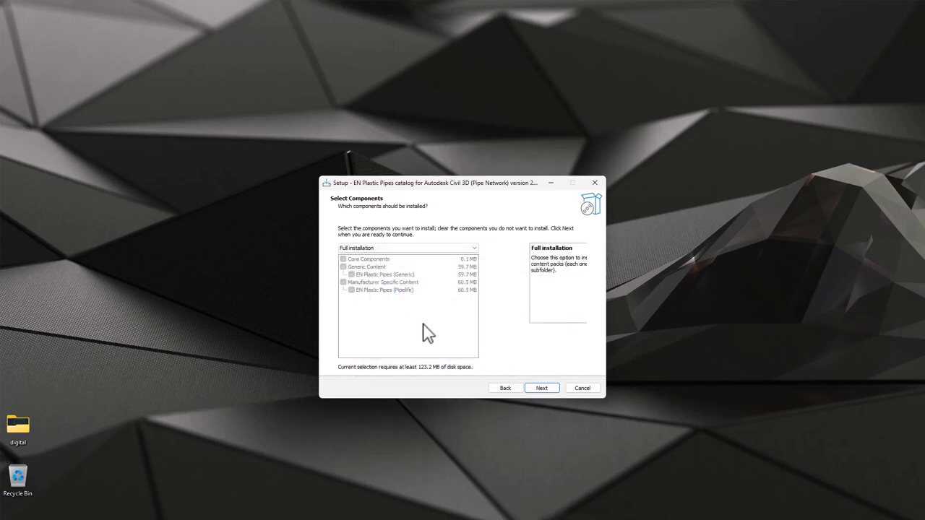
click(377, 248)
click(382, 257)
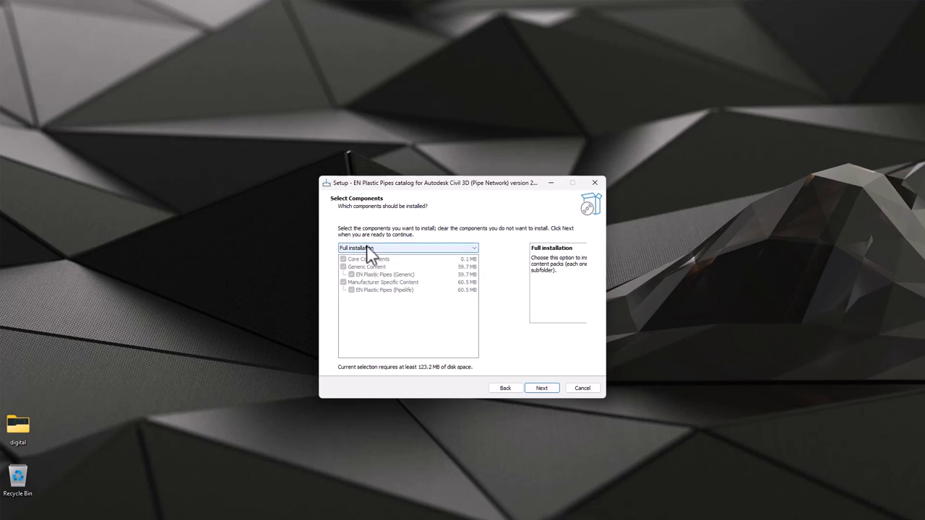
click(384, 251)
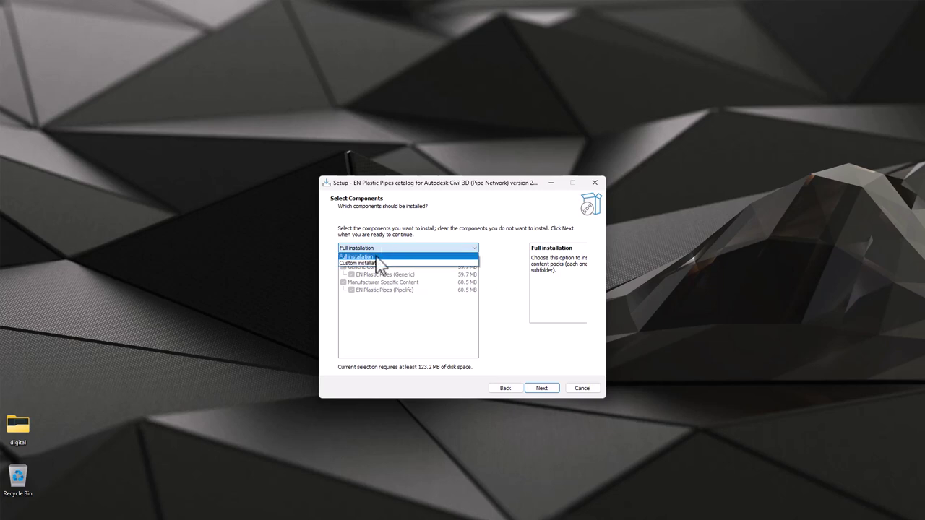
click(371, 264)
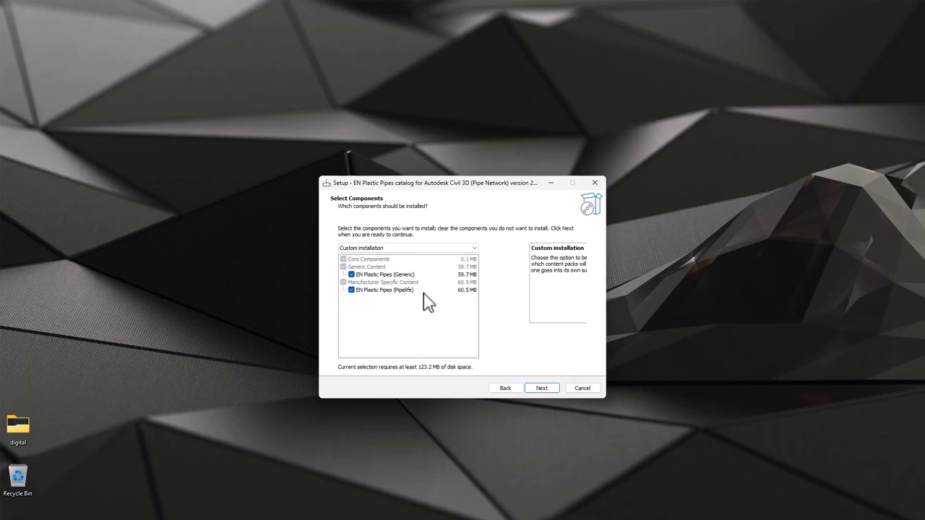
click(390, 248)
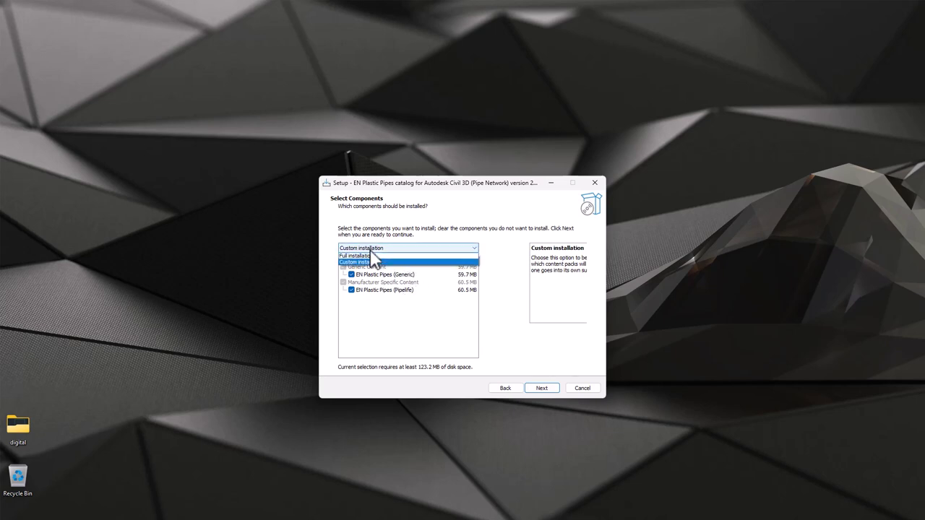
click(365, 257)
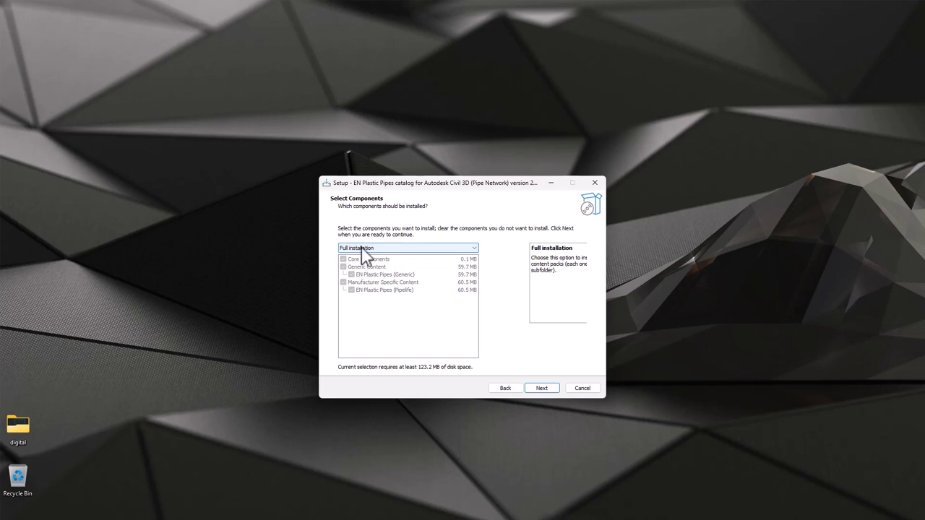
Step: Install the EN Plastic Pipes catalog and finish the setup wizard
click(551, 390)
click(542, 389)
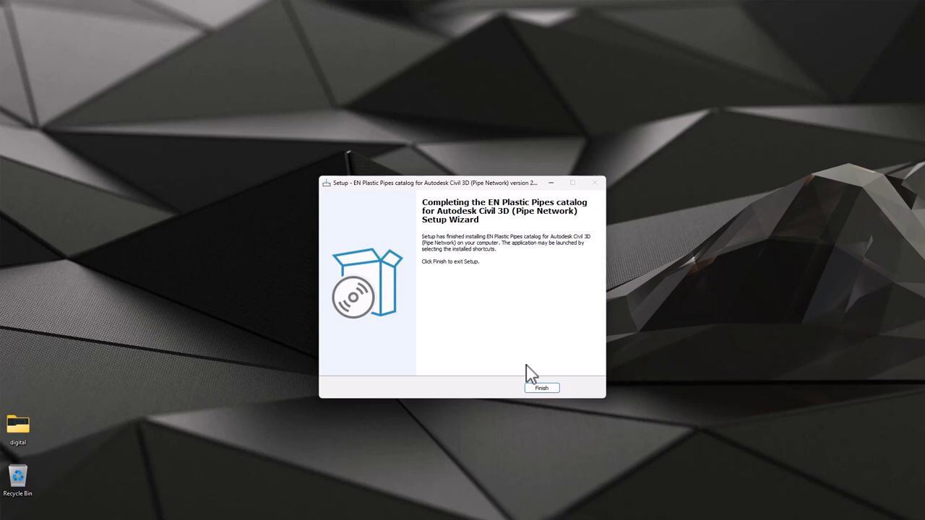
click(547, 391)
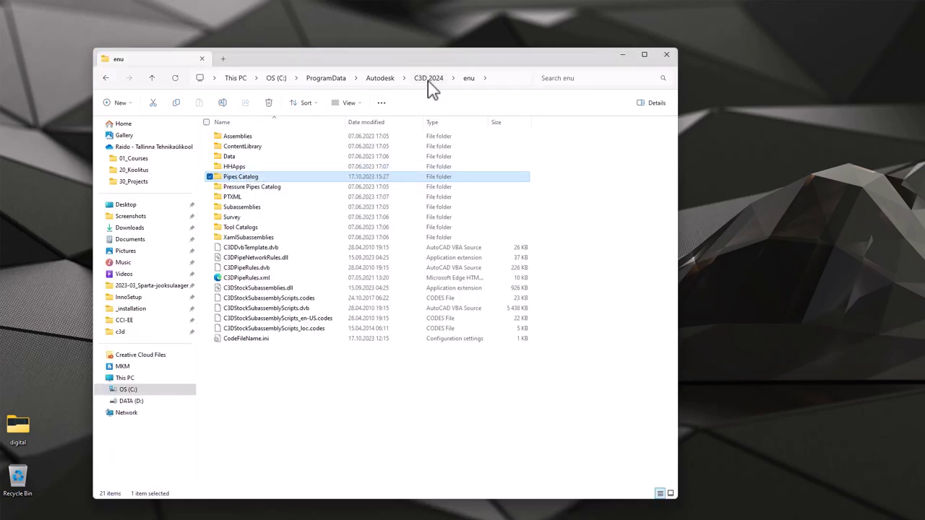
Step: Open the Pipes Catalog folder, then its EN support-files subfolder
double_click(245, 180)
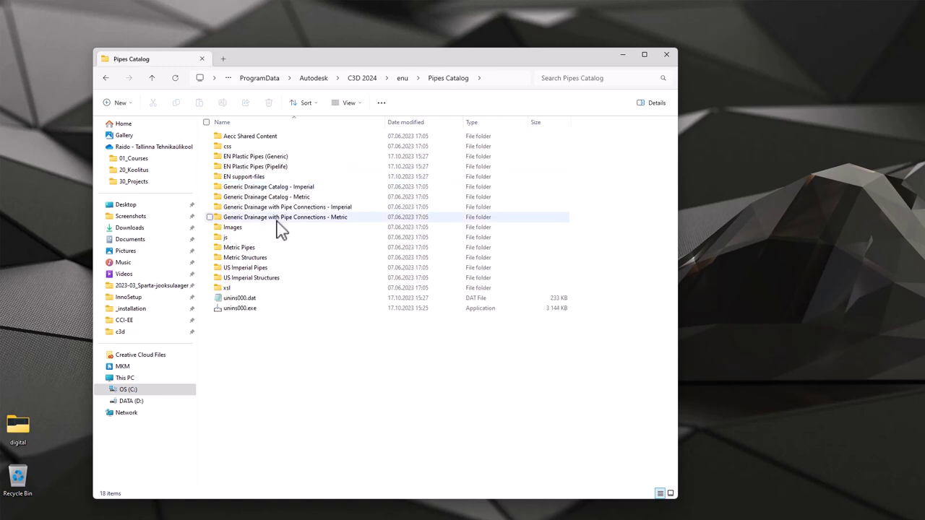
click(249, 157)
shift+click(244, 177)
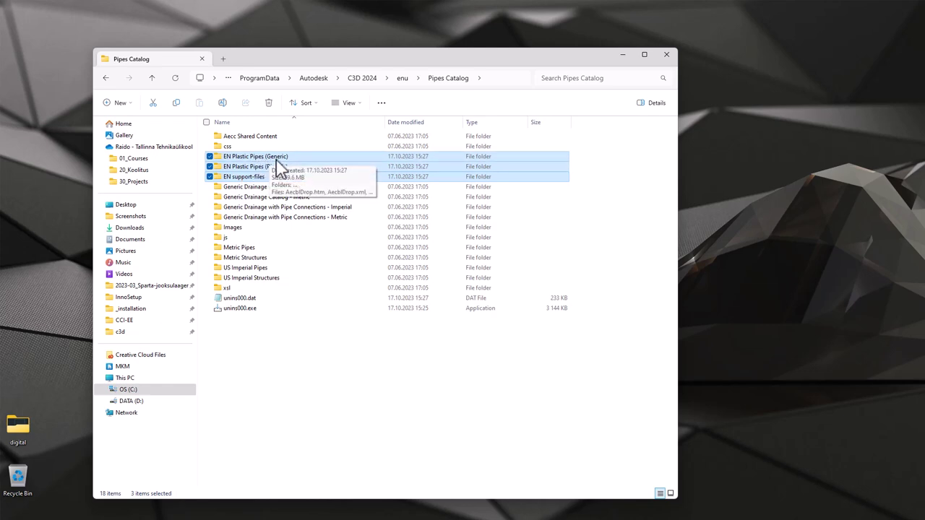
click(269, 168)
click(245, 178)
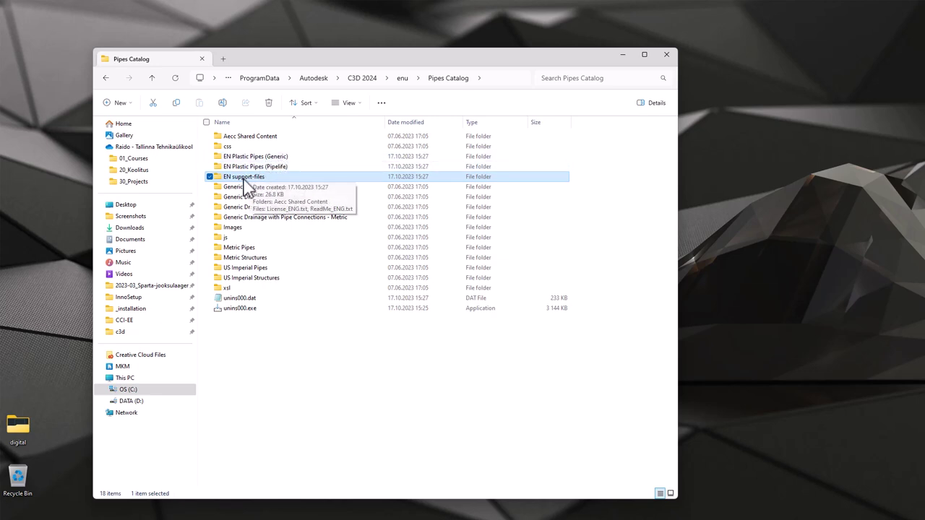
double_click(246, 181)
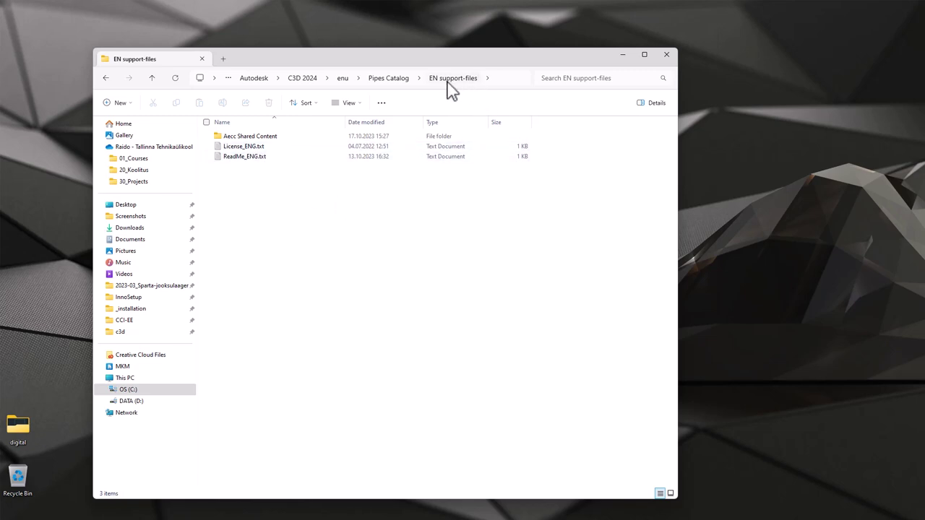
Step: Copy AeccPartParamCfg.xml from EN support-files' Aecc Shared Content folder
double_click(253, 138)
click(251, 141)
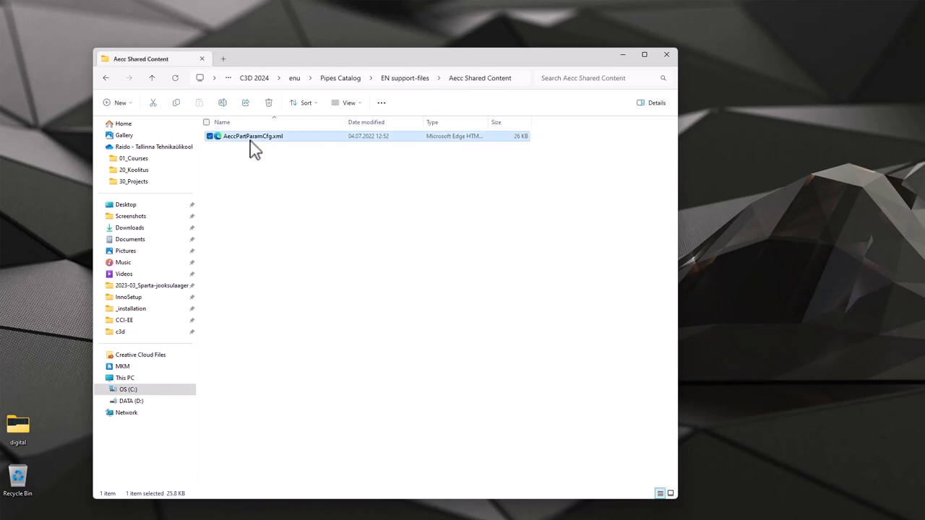
key(ctrl+c)
Step: Paste AeccPartParamCfg.xml into Pipes Catalog\Aecc Shared Content, replacing the existing file with admin permission
click(296, 79)
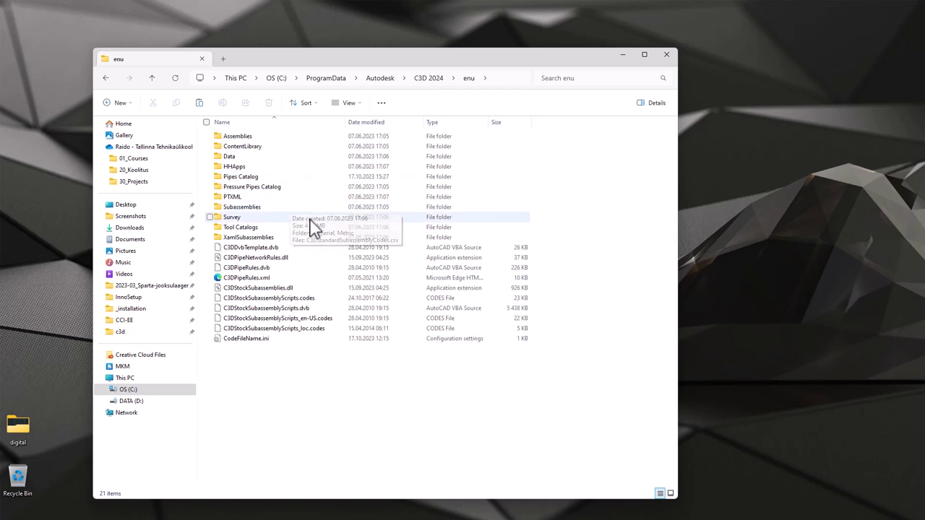
double_click(236, 177)
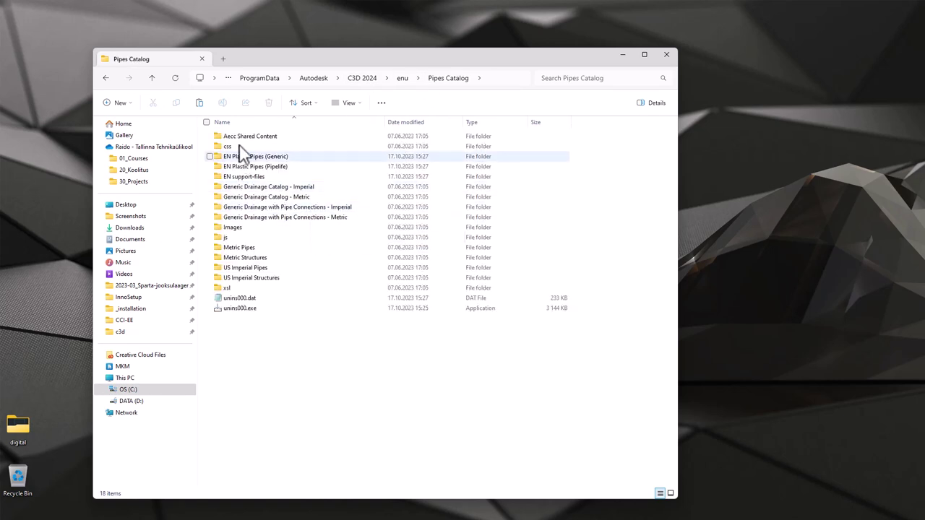
double_click(263, 138)
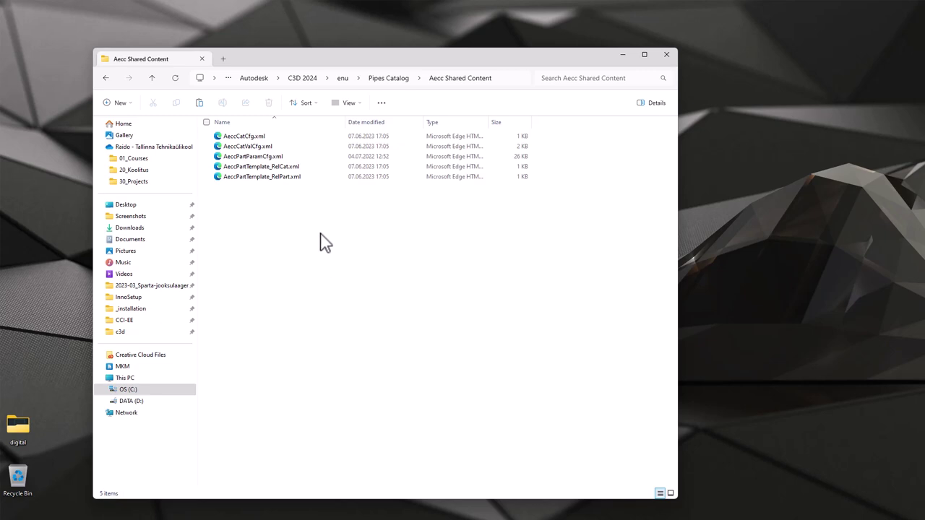
key(ctrl+v)
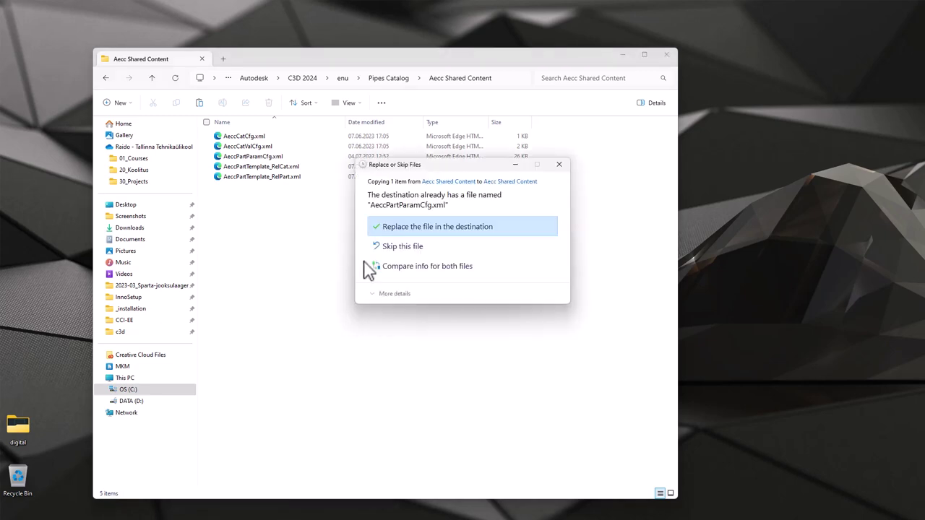
click(428, 228)
click(445, 233)
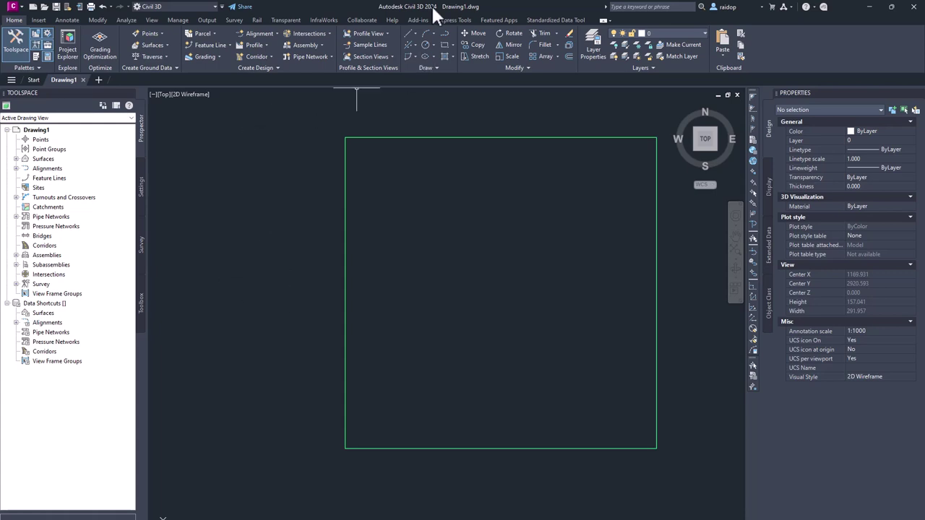
Step: Set EN Plastic Pipes (Generic) as the drawing's pipe catalog in Set Pipe Network Catalog
click(271, 68)
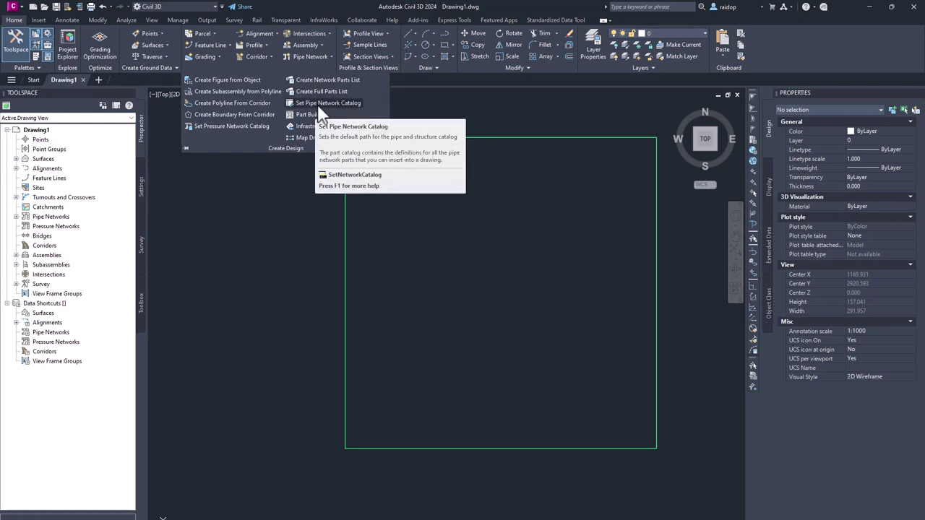
click(341, 102)
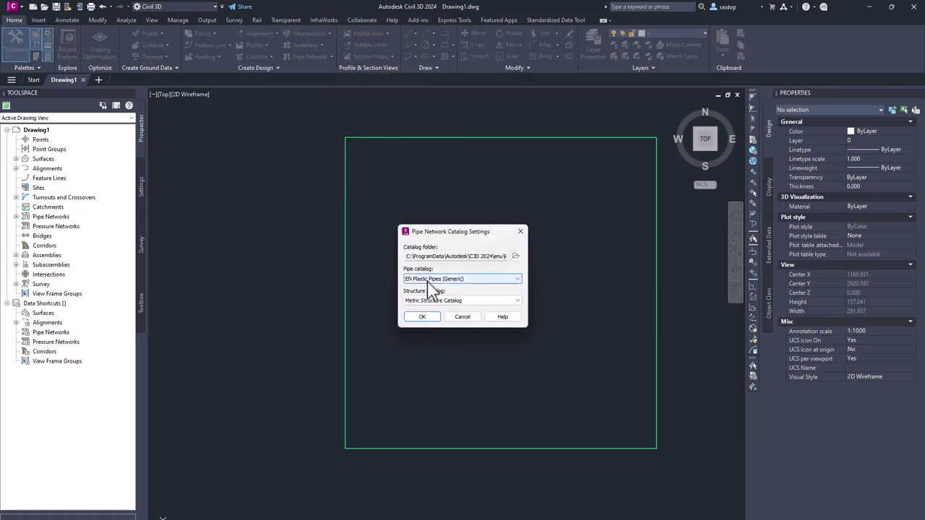
click(427, 281)
click(429, 281)
click(471, 280)
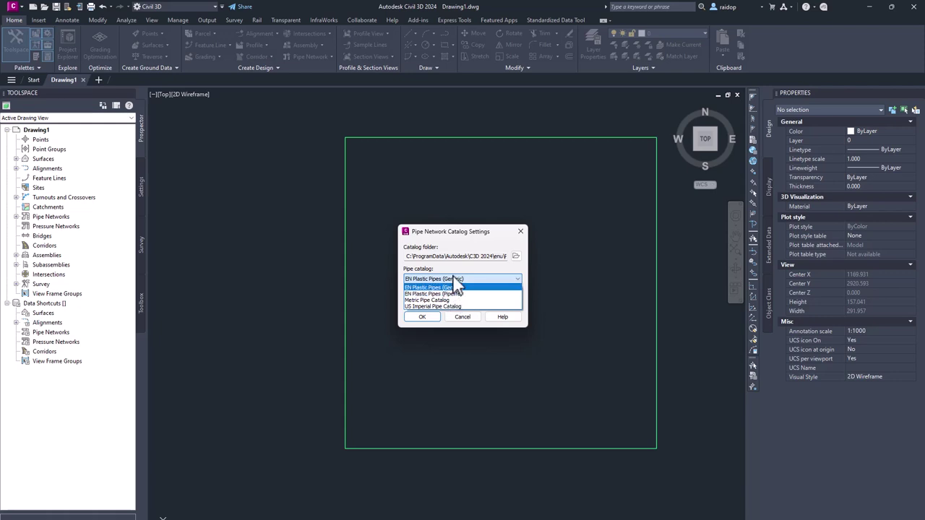
click(457, 287)
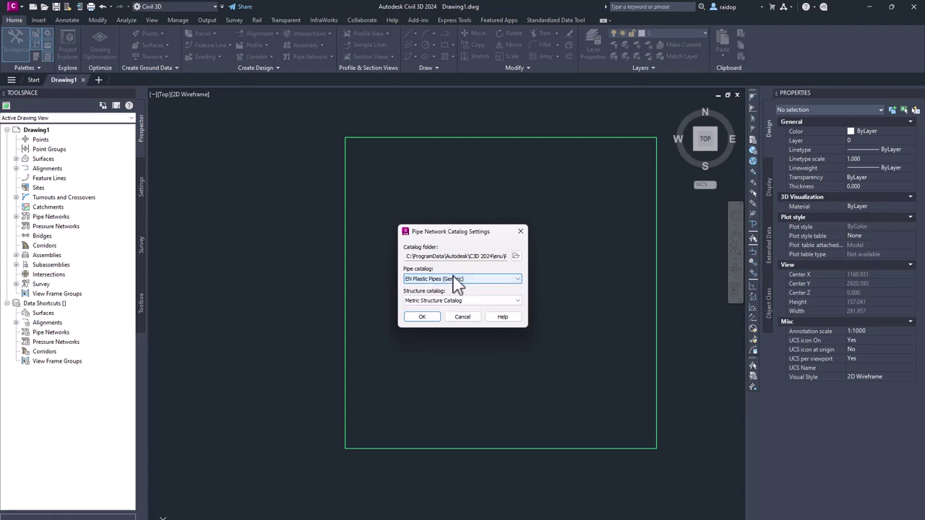
click(423, 317)
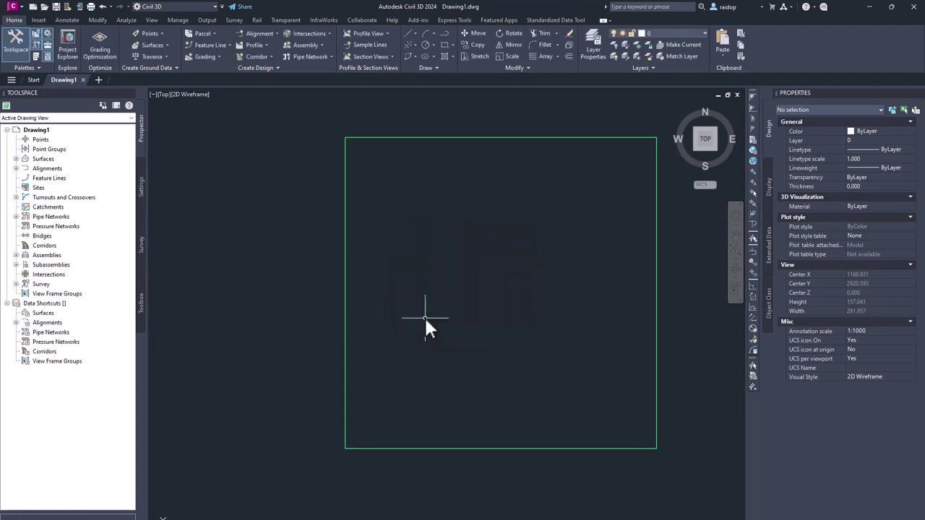
Step: Create a new parts list in the Settings tree and name it EN pipes
click(141, 186)
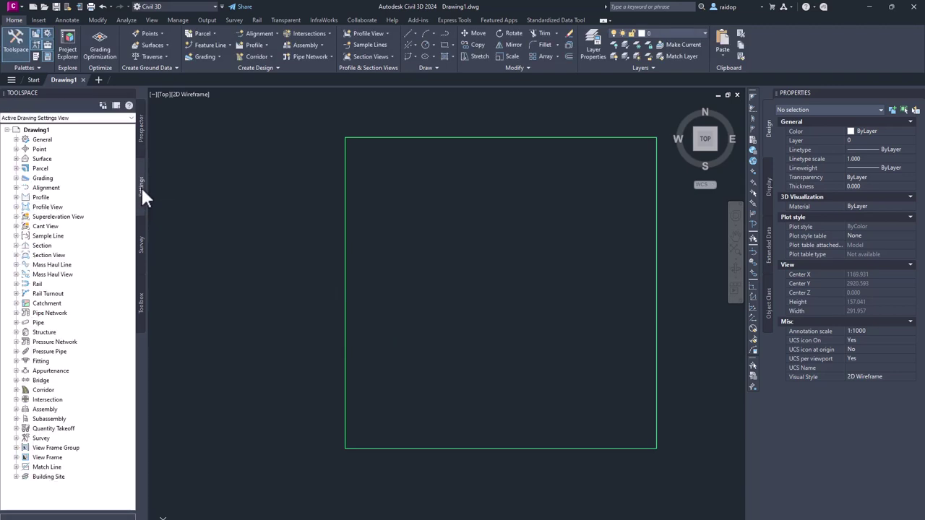
click(16, 314)
right_click(52, 323)
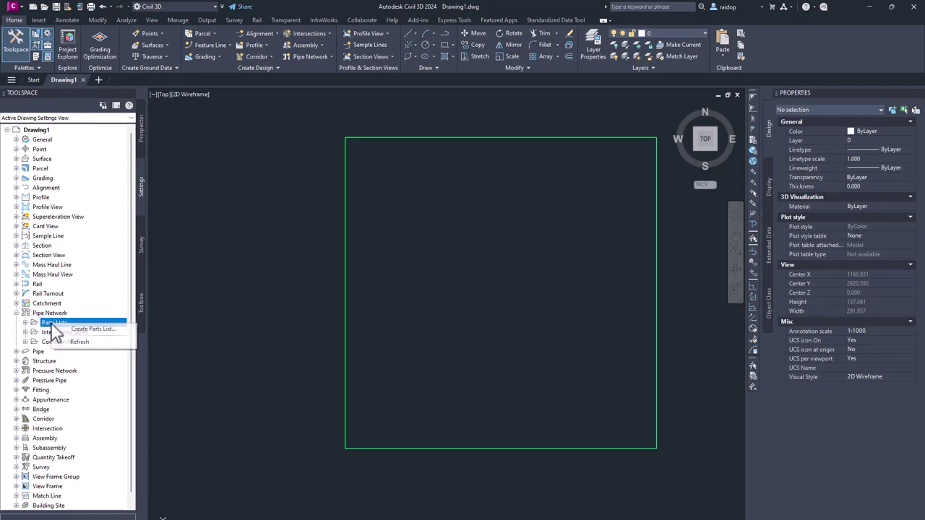
click(94, 330)
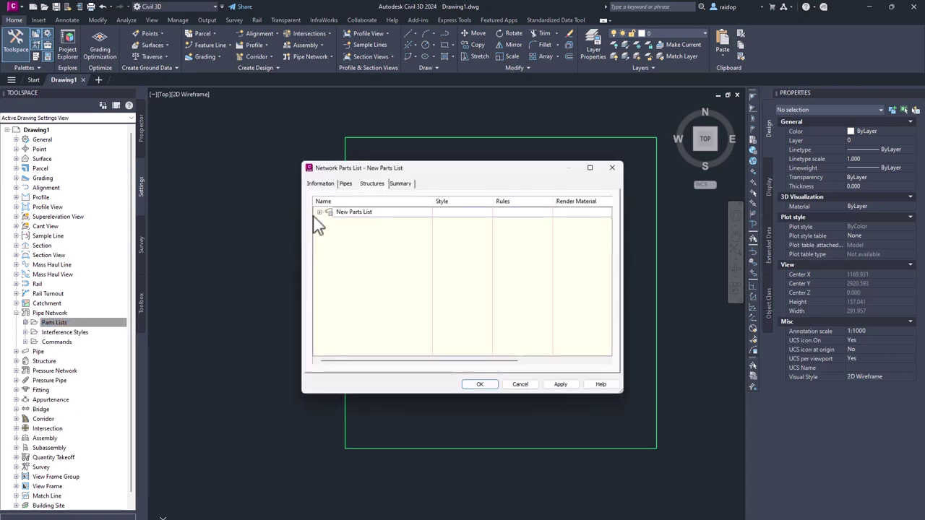
drag(347, 209, 286, 213)
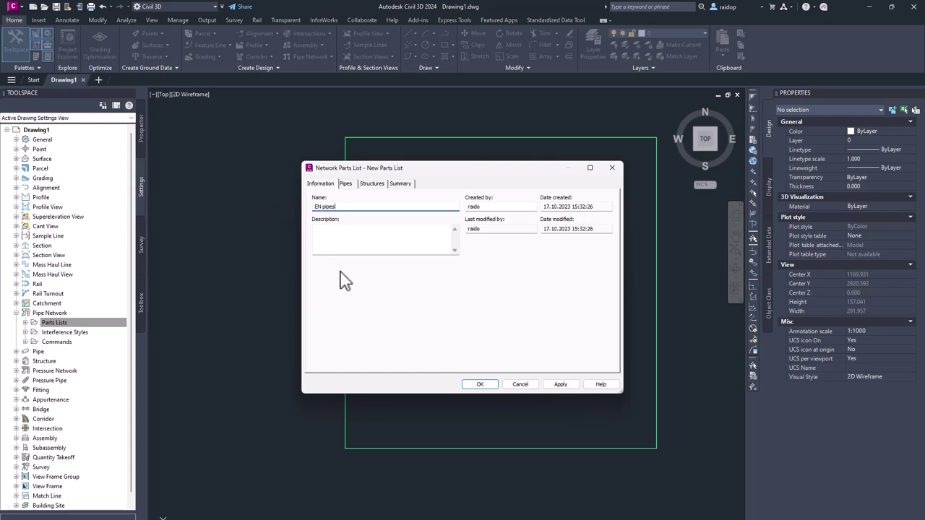
Step: Add the PE (SDR 17) pipe family from EN 12666-1 to the EN pipes list
click(347, 185)
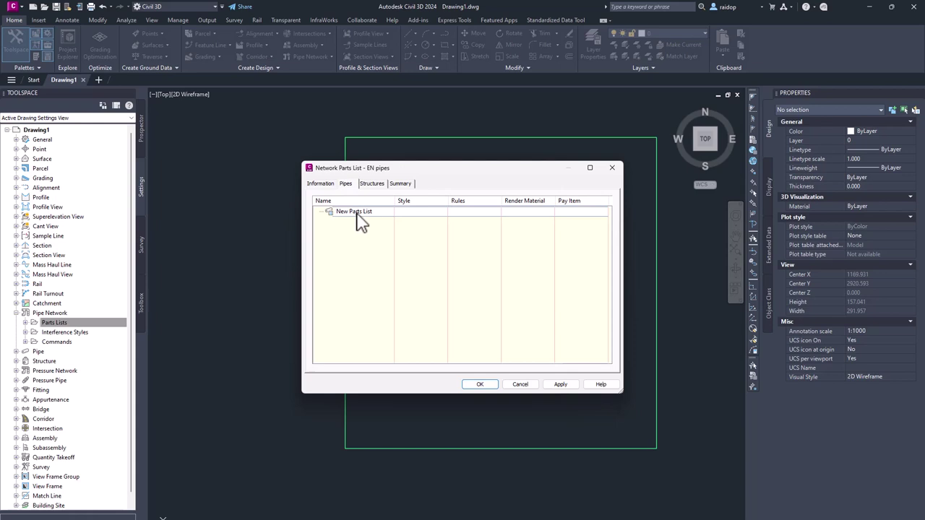
right_click(360, 214)
click(386, 220)
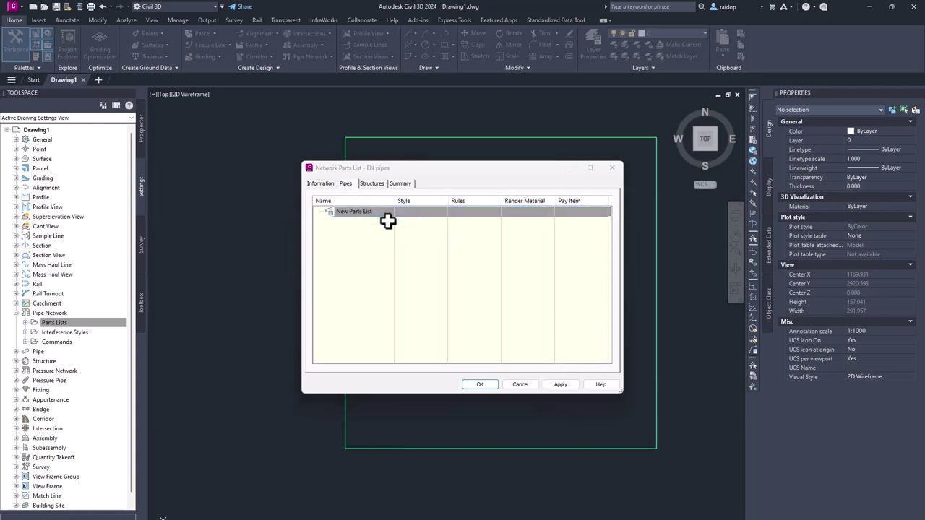
scroll(398, 258, down, 5)
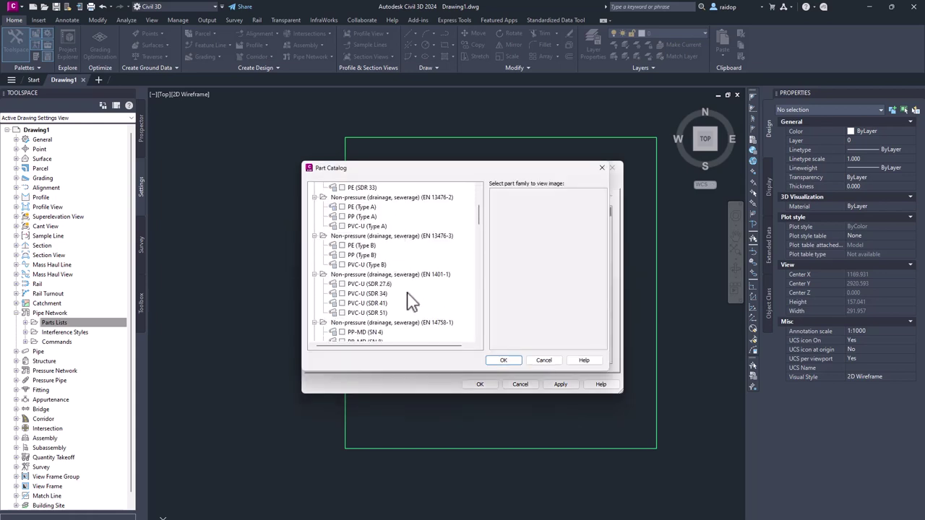
scroll(480, 229, down, 1)
drag(480, 229, 479, 197)
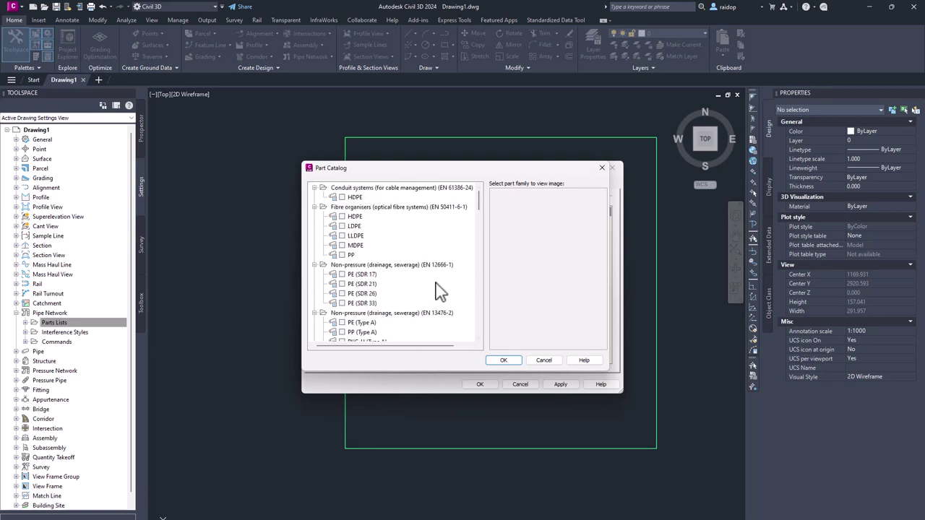
click(341, 275)
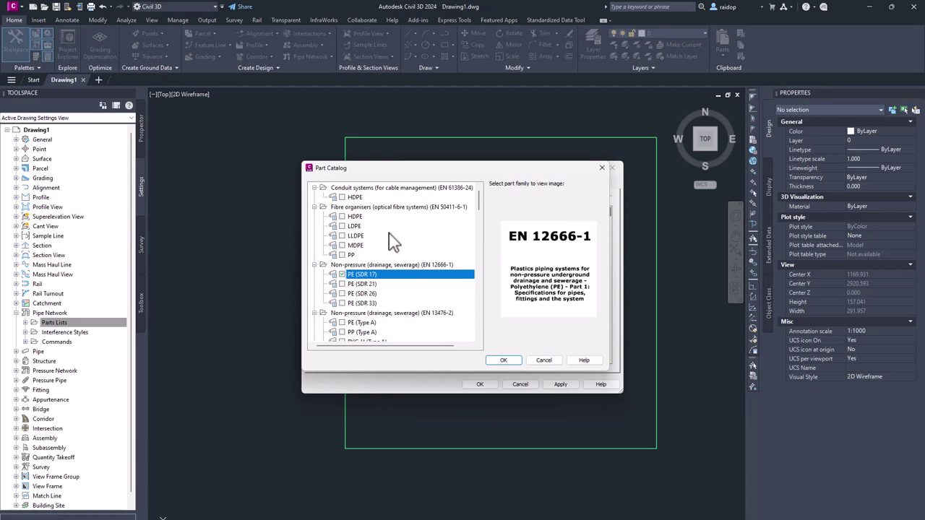
click(501, 360)
Step: Add all available sizes to the PE (SDR 17) pipe family
click(320, 212)
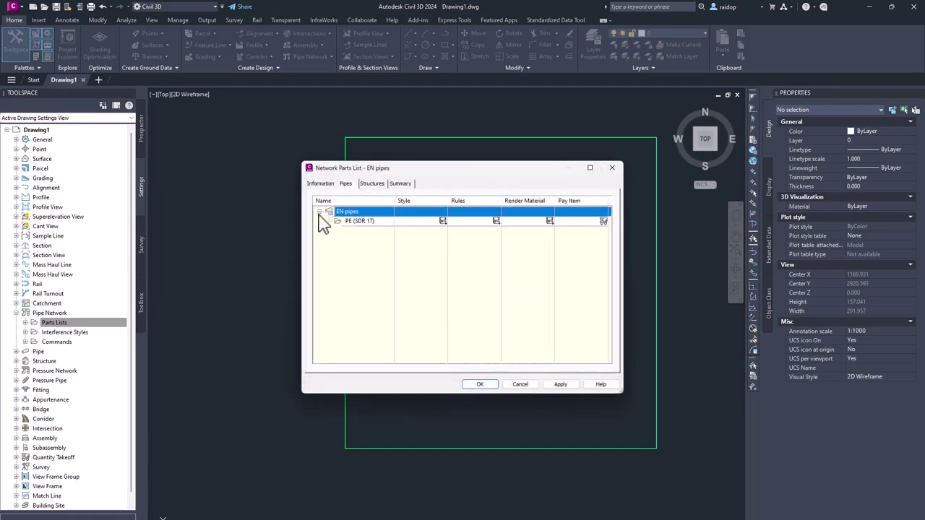
right_click(359, 223)
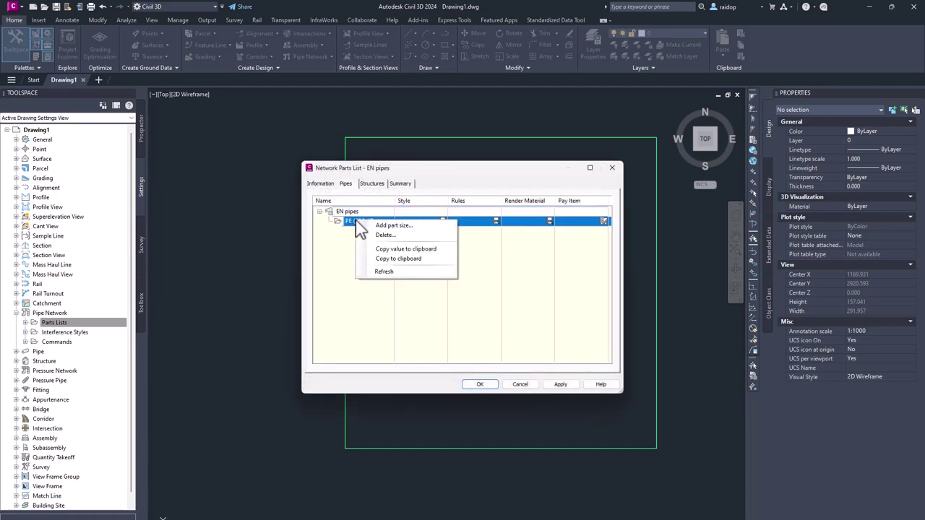
click(398, 226)
click(545, 243)
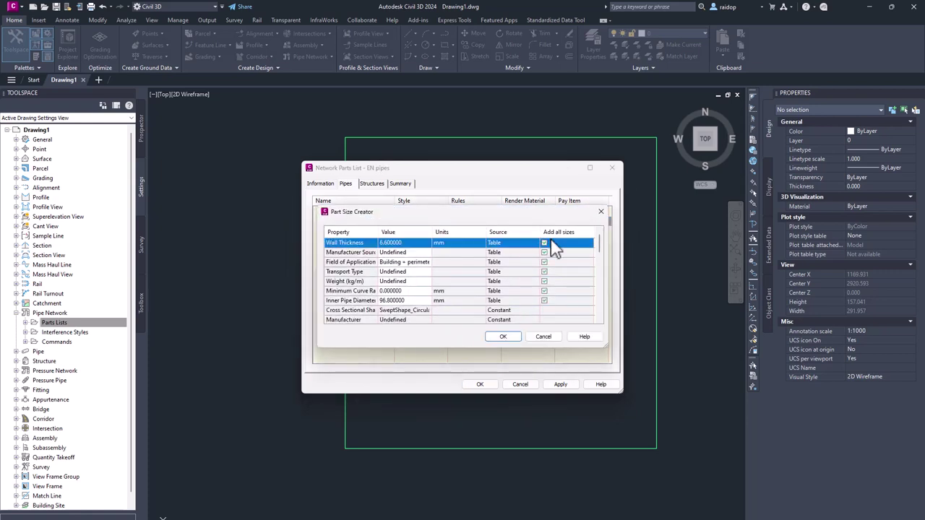
click(504, 338)
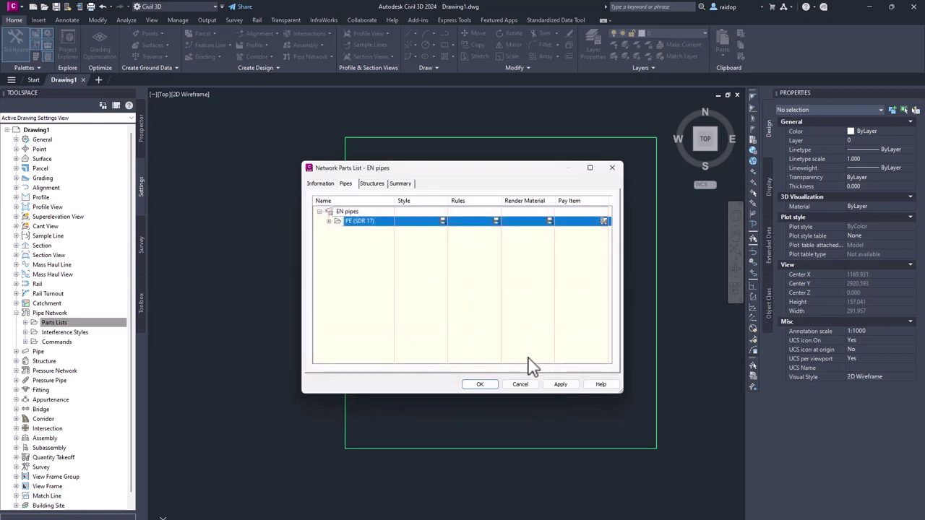
Step: Add the Cylindrical Junction Structure NF SI family to the EN pipes structures
click(373, 184)
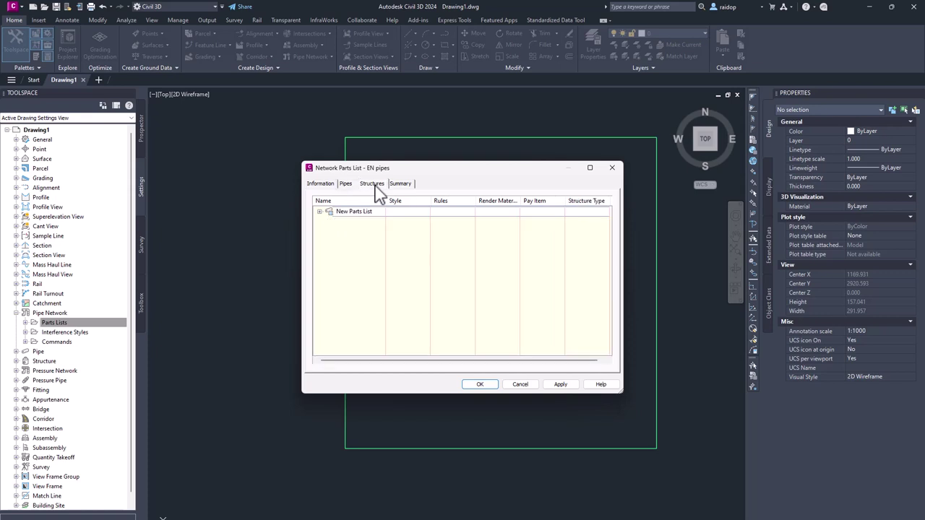
right_click(358, 215)
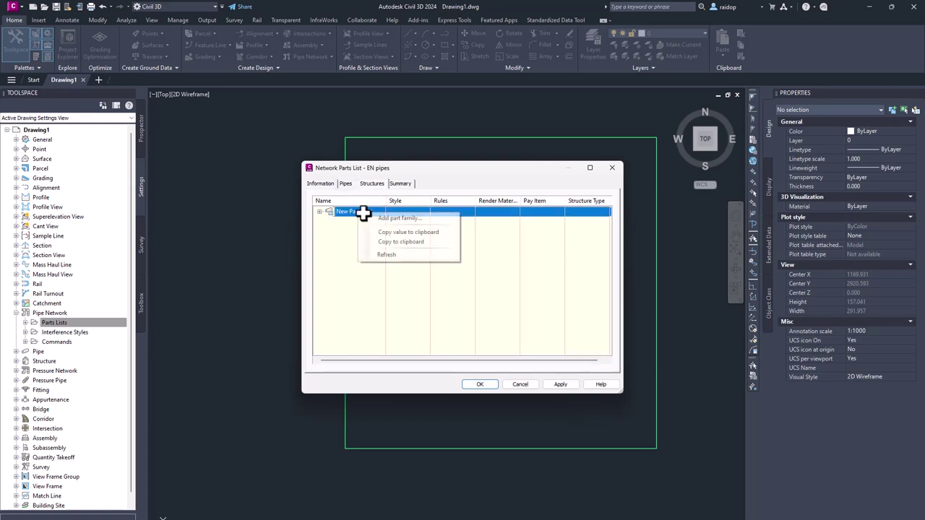
click(405, 219)
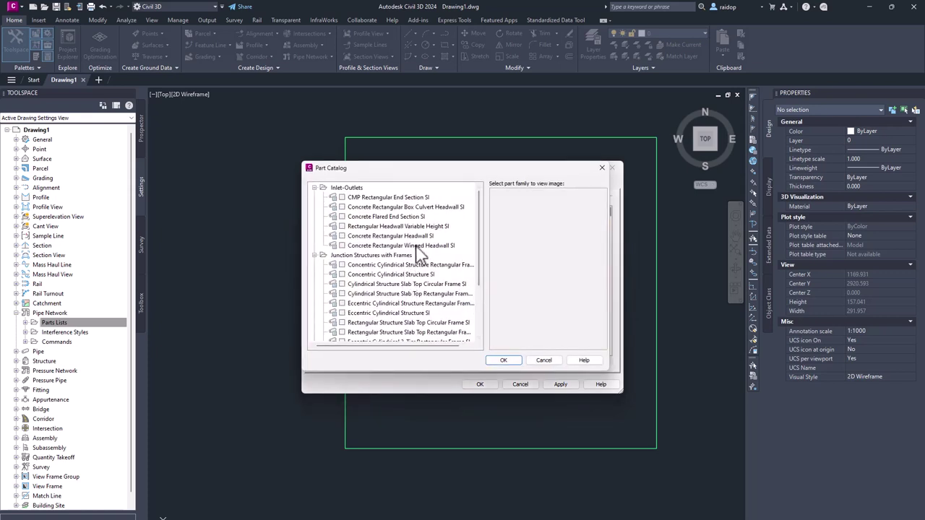
scroll(423, 300, down, 3)
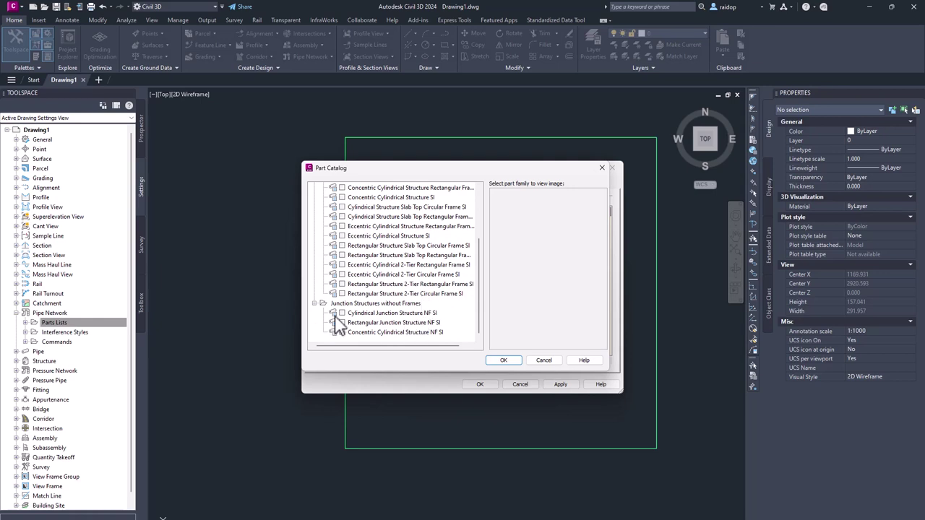
click(342, 312)
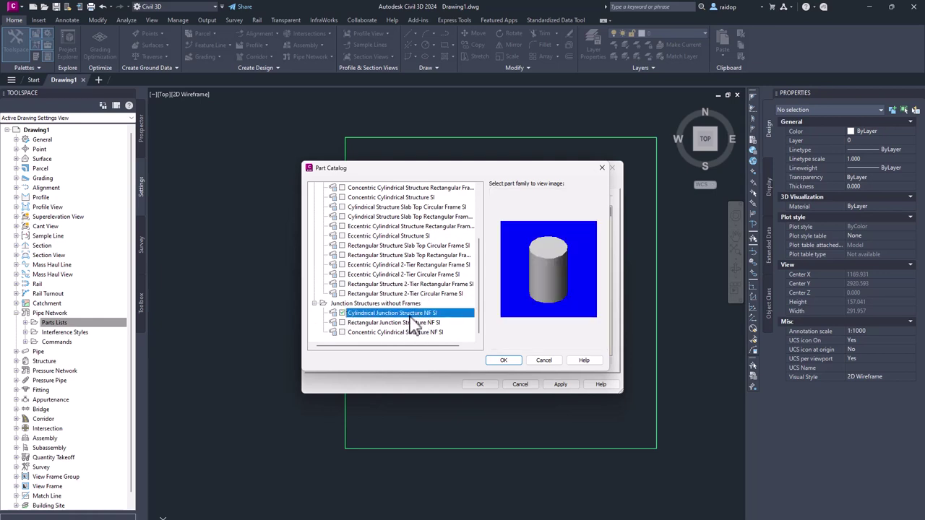
click(506, 360)
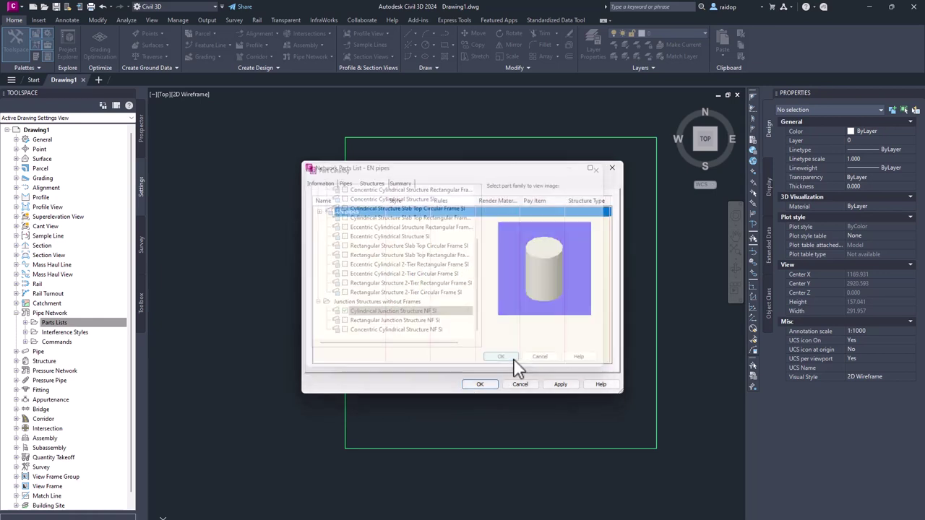
Step: Add all inner diameter sizes to the Cylindrical Junction Structure NF SI family
click(319, 212)
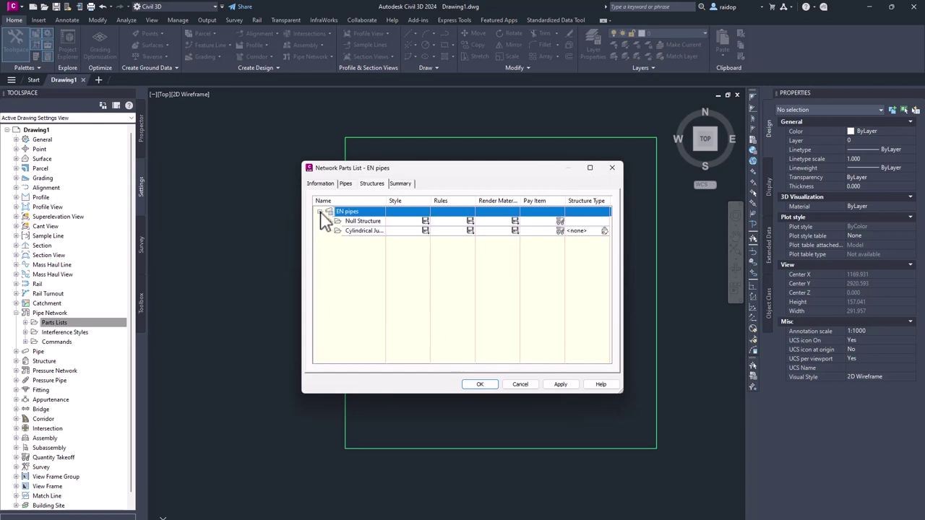
right_click(367, 230)
click(383, 238)
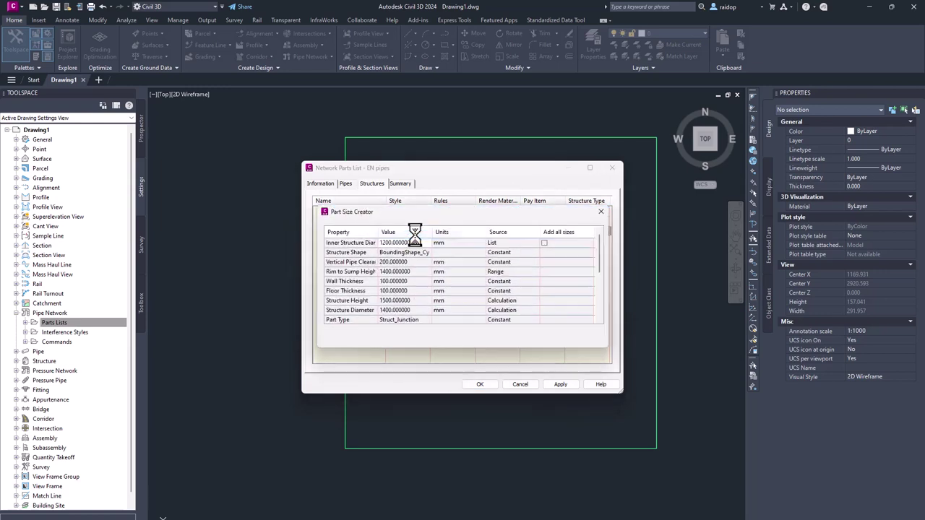
click(544, 243)
click(503, 336)
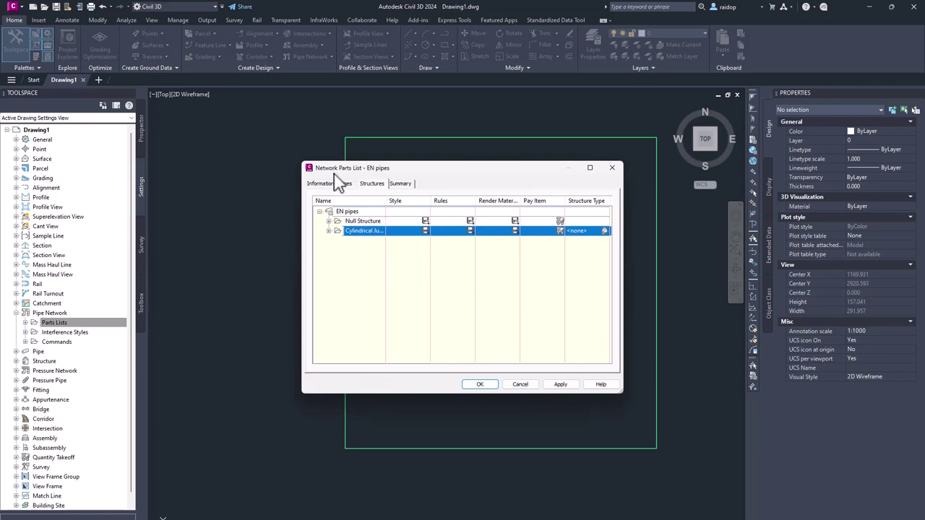
Step: Save the EN pipes parts list and start a new pipe network named PN-1
click(482, 385)
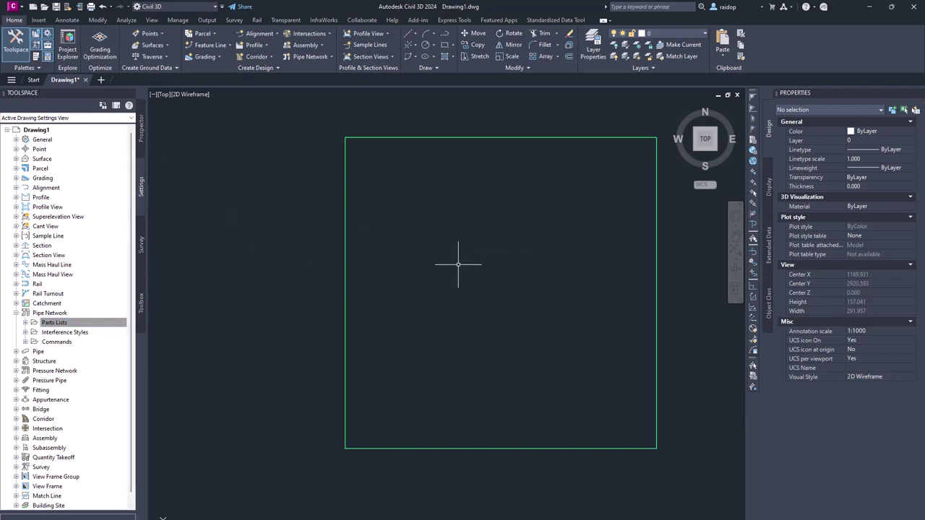
click(312, 56)
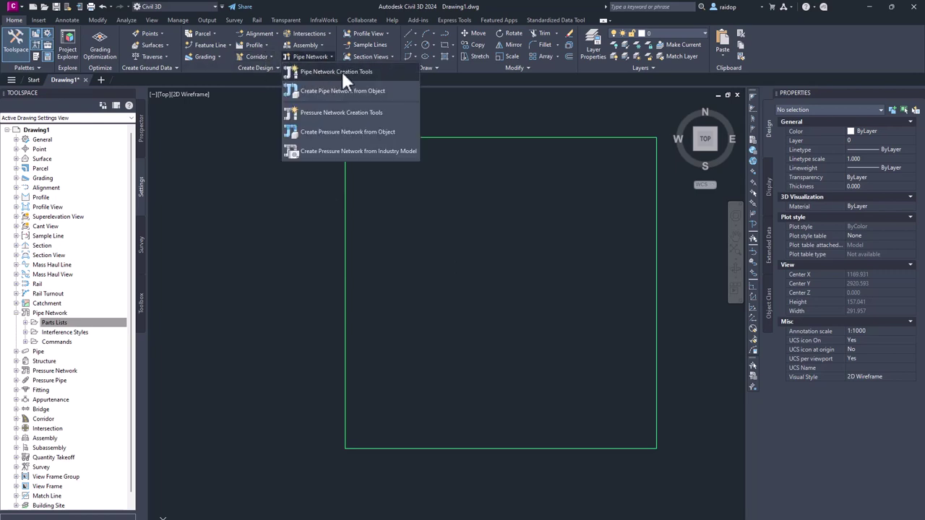
click(343, 70)
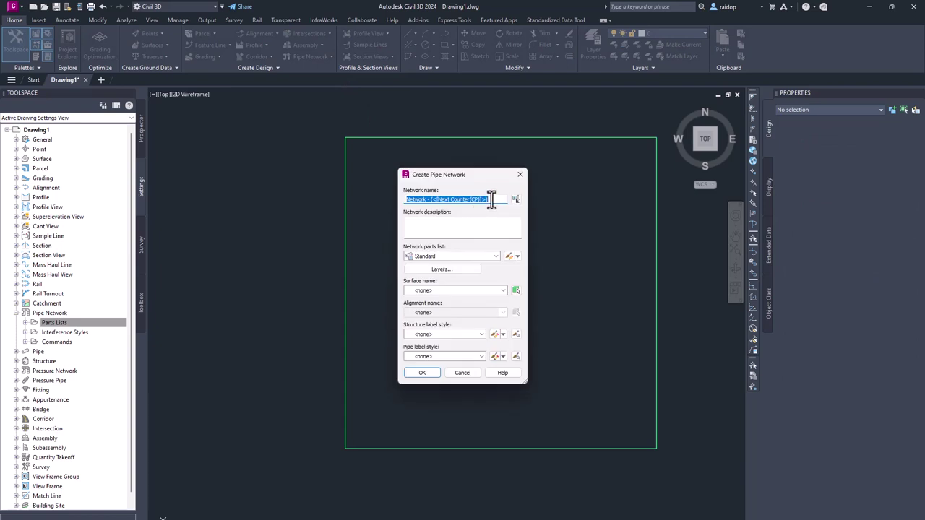
text(PP)
Step: Assign the EN pipes parts list and Surface1 to PN-1 and create it
click(429, 258)
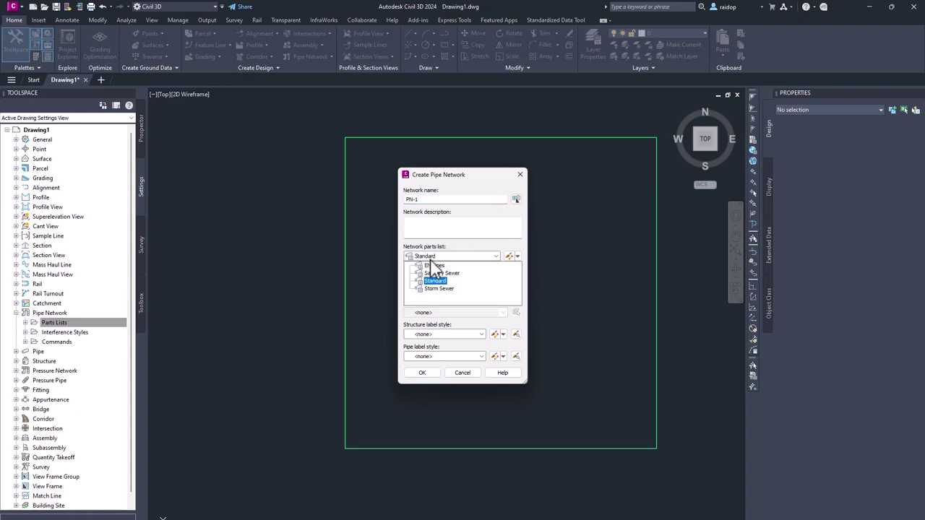
click(436, 265)
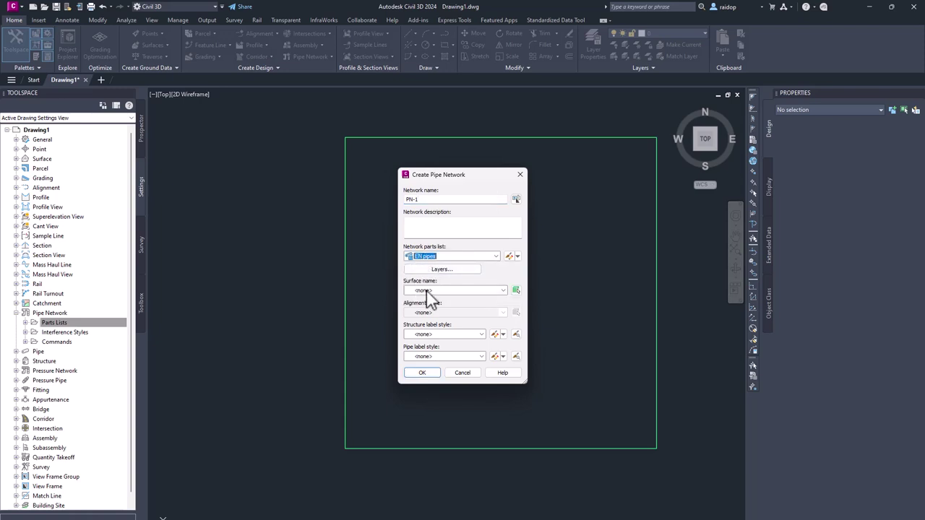
click(427, 290)
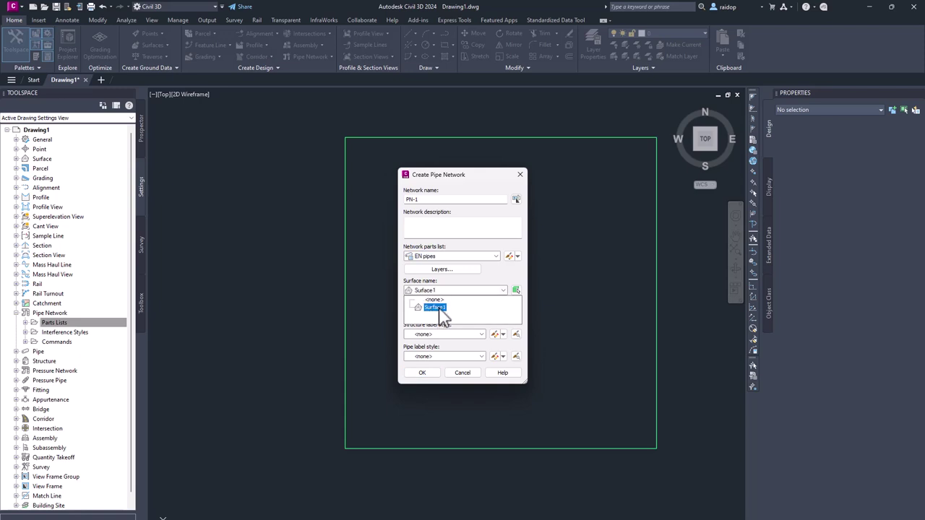
click(435, 308)
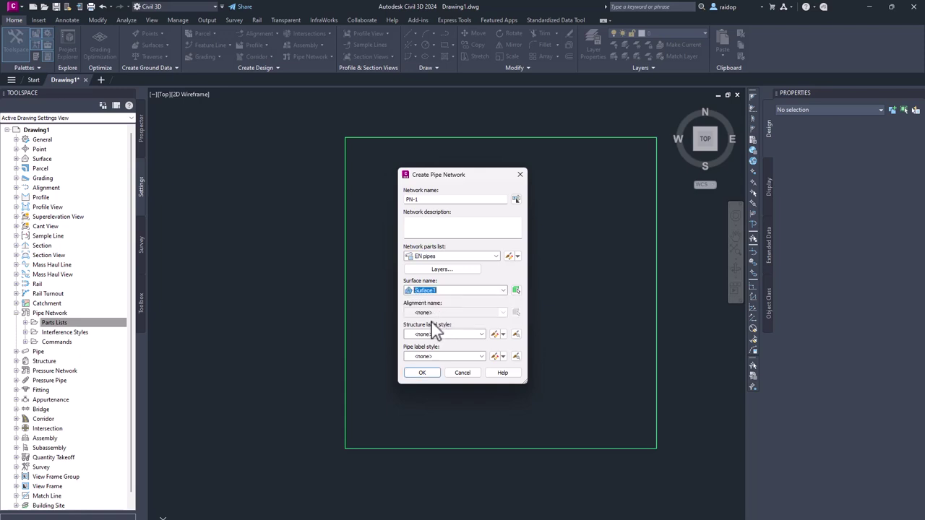
click(425, 373)
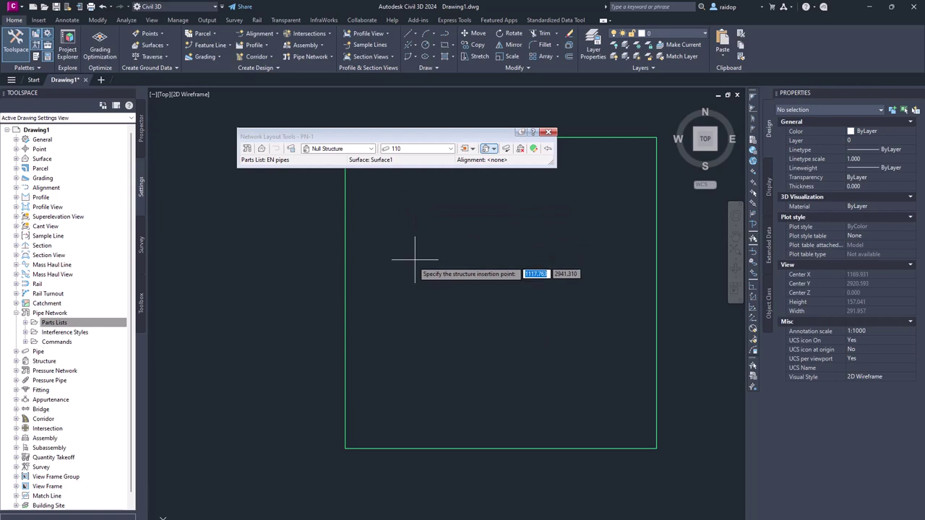
Step: Choose the 1 200 mm Cylindrical Junction Structure and 400 pipe size for layout
click(336, 149)
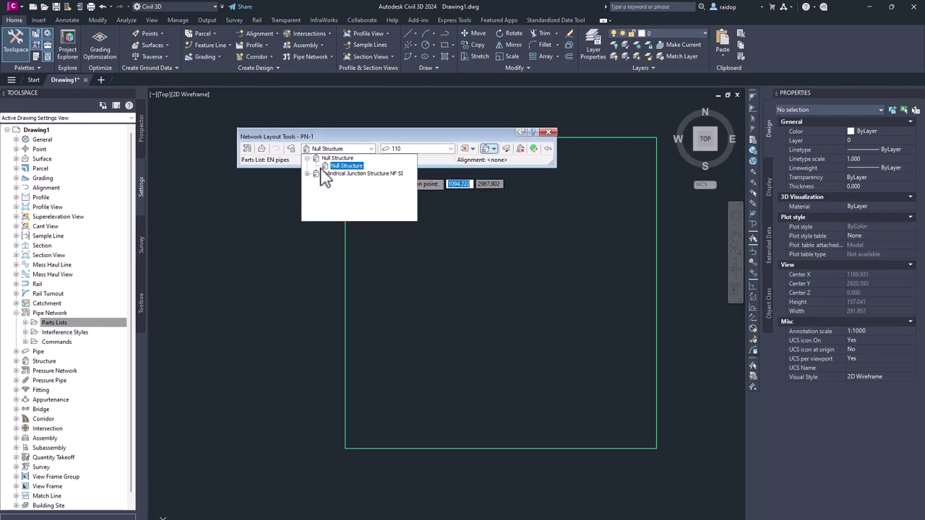
click(307, 173)
click(365, 189)
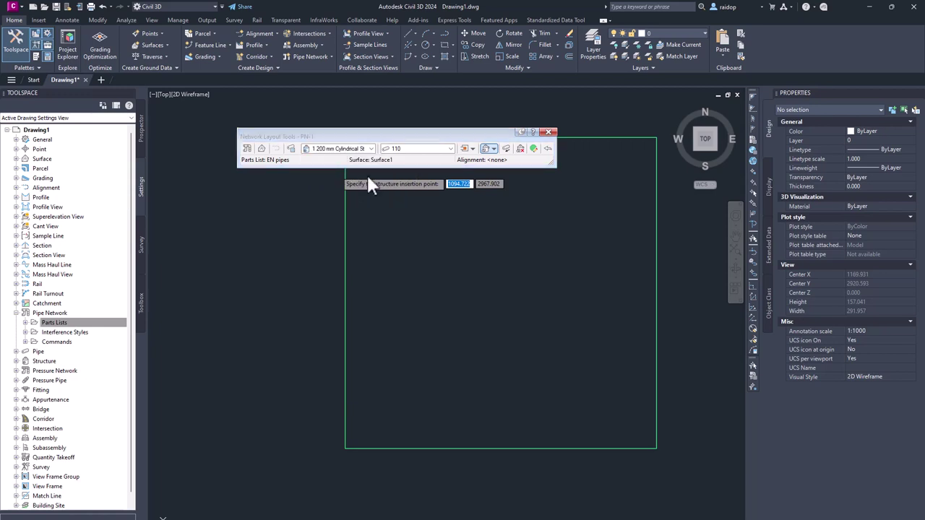
click(424, 151)
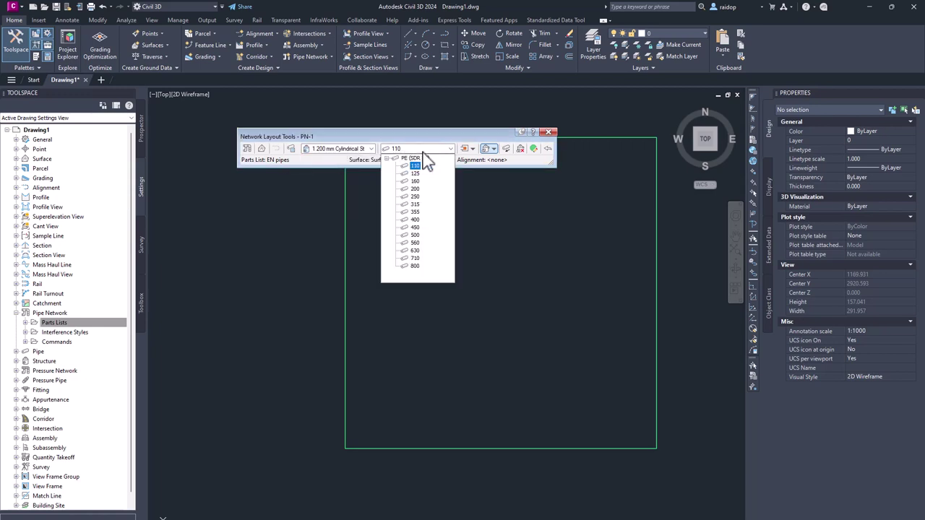
click(416, 221)
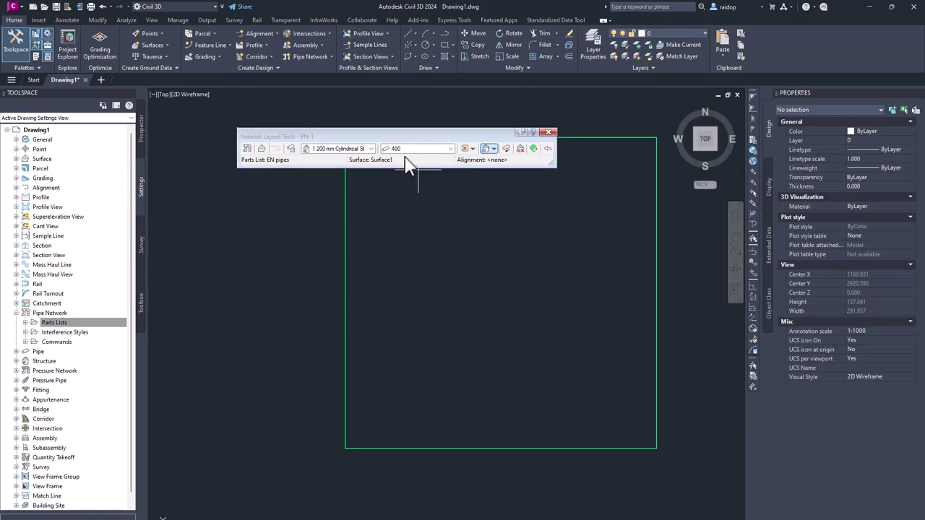
Step: Place two structures joined by a 400 pipe and finish the layout
click(375, 276)
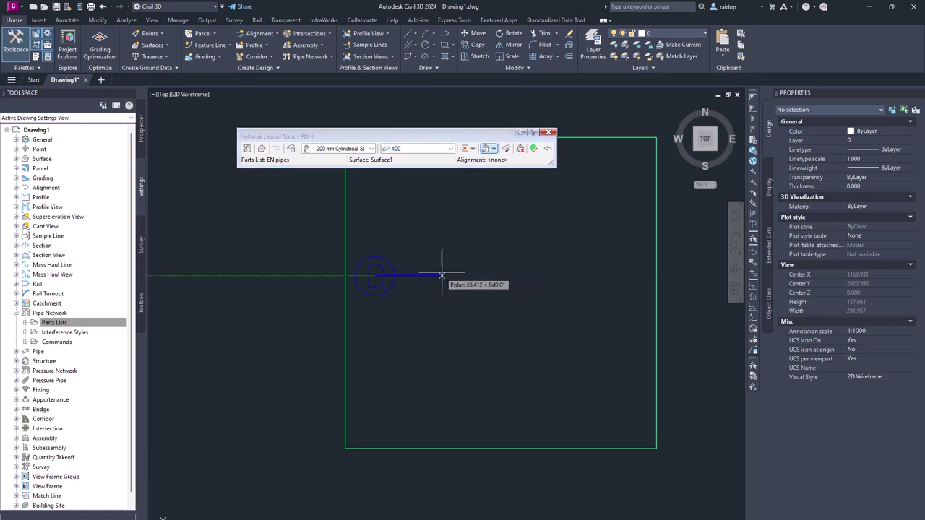
click(538, 275)
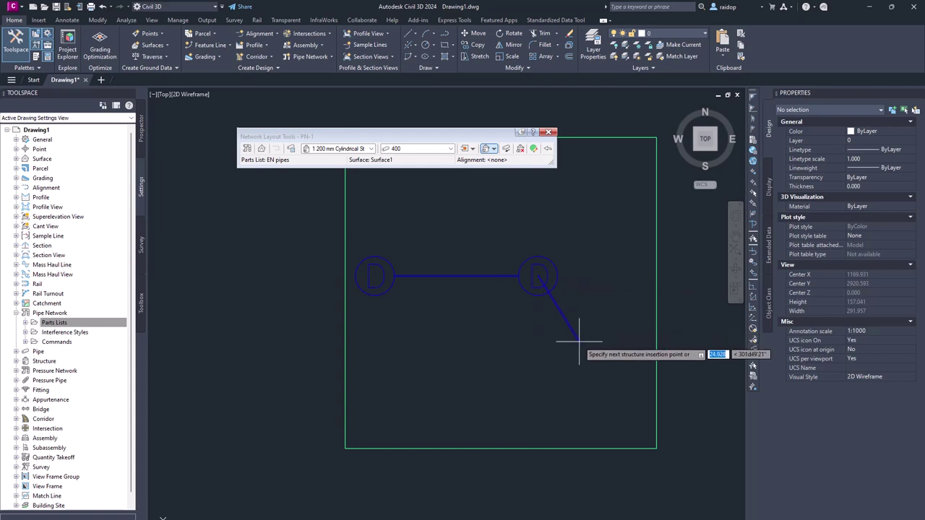
key(Return)
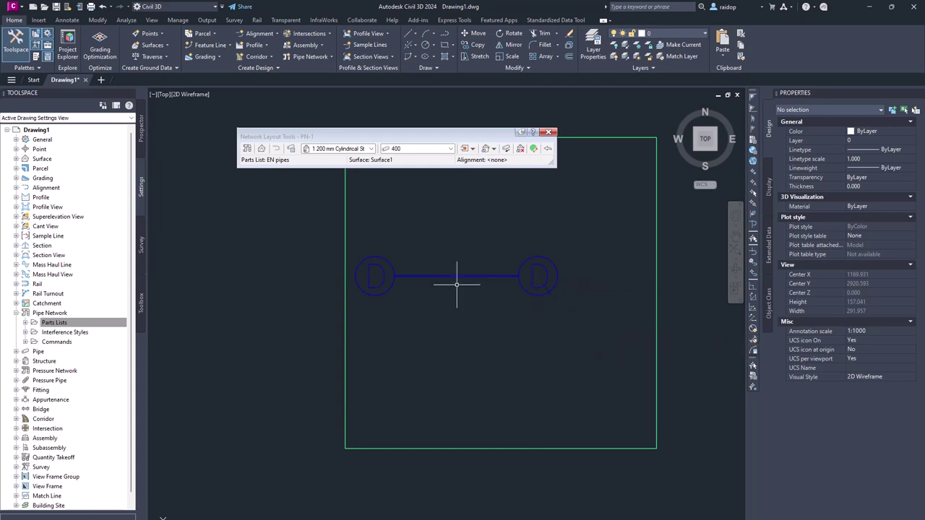
scroll(460, 284, up, 2)
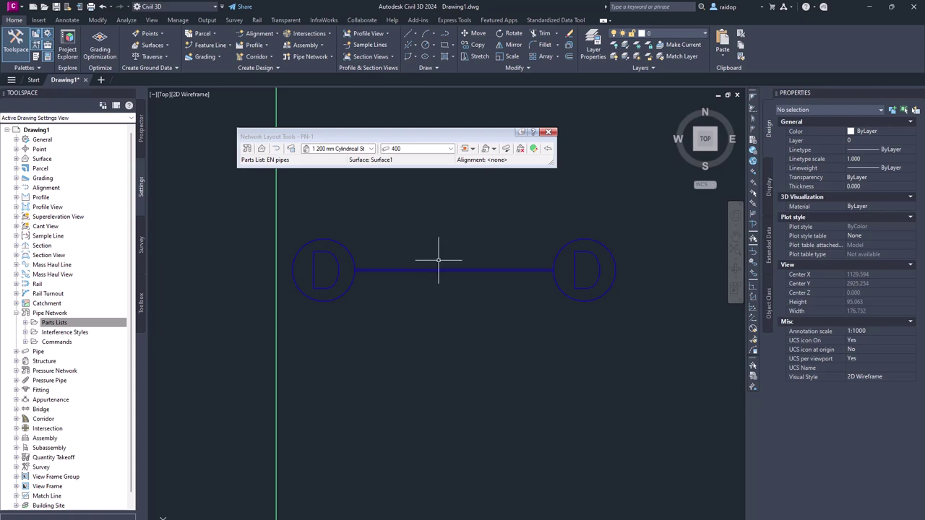
Step: Turn on Pipe Centerline and Outside Pipe Wall in the 400 pipe's Double Line (Storm) style
click(446, 270)
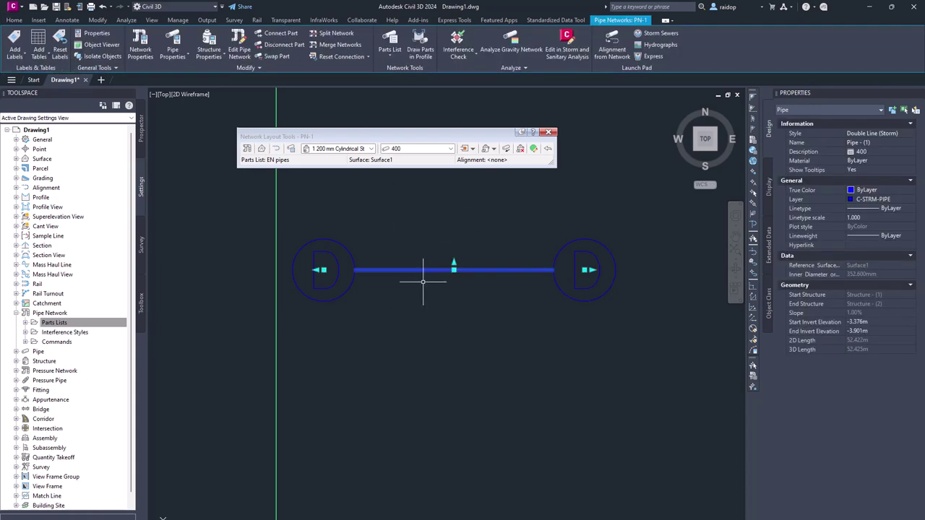
right_click(422, 210)
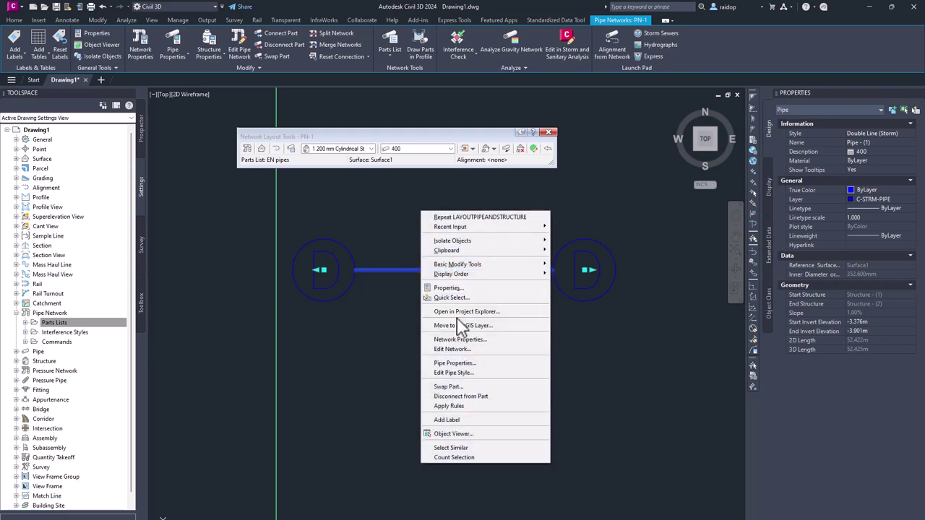
click(460, 373)
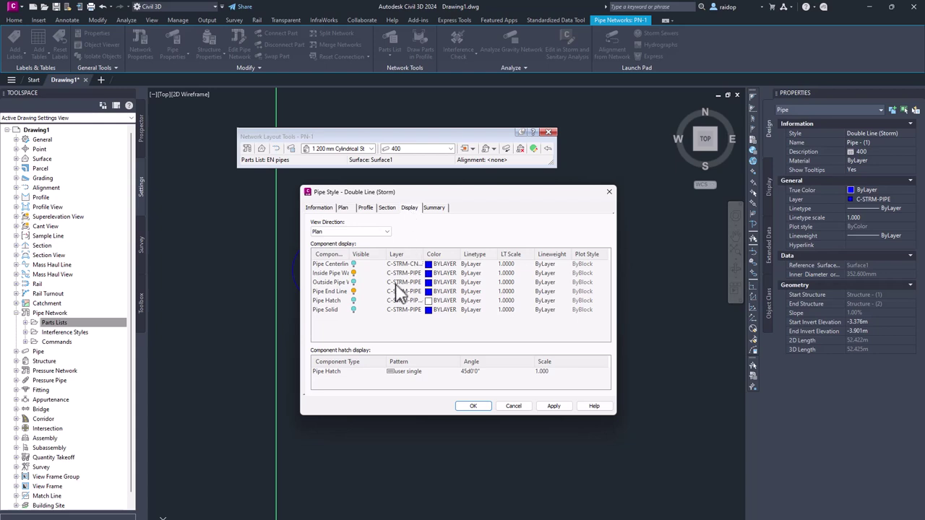
click(355, 264)
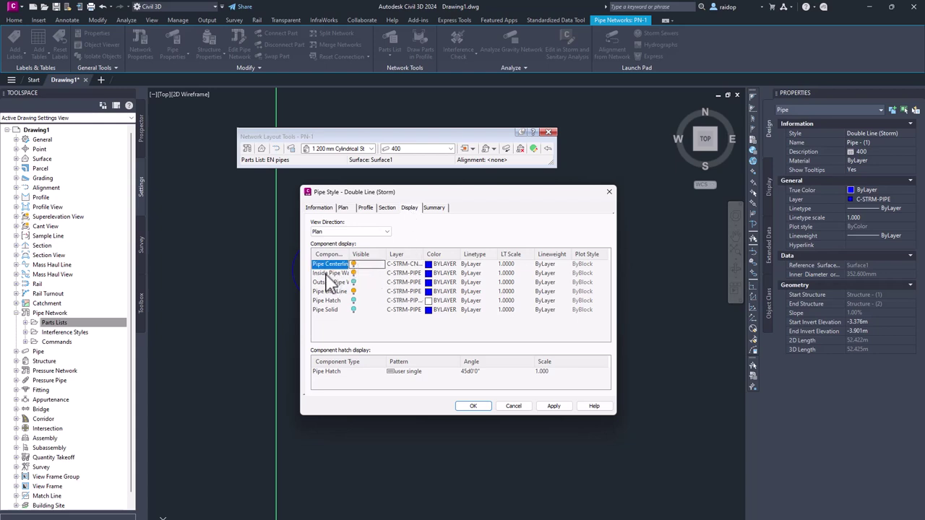
click(353, 283)
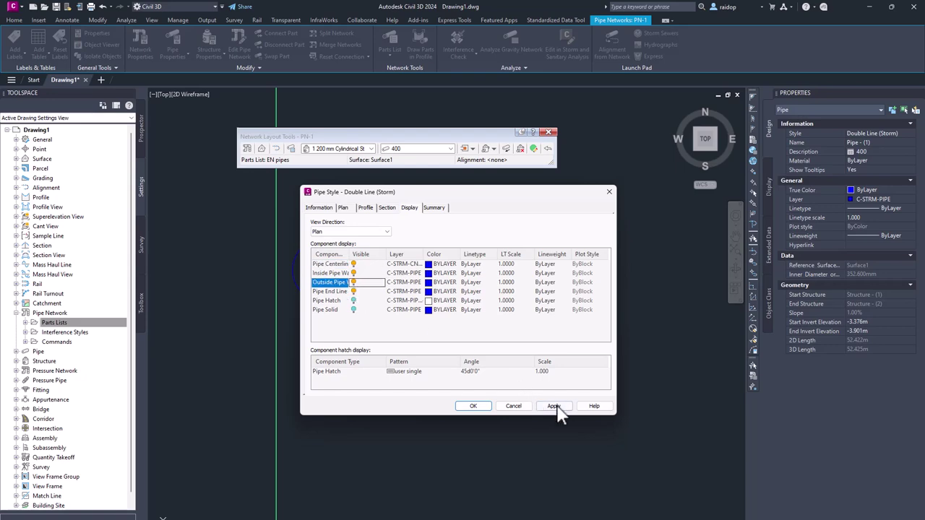
click(474, 406)
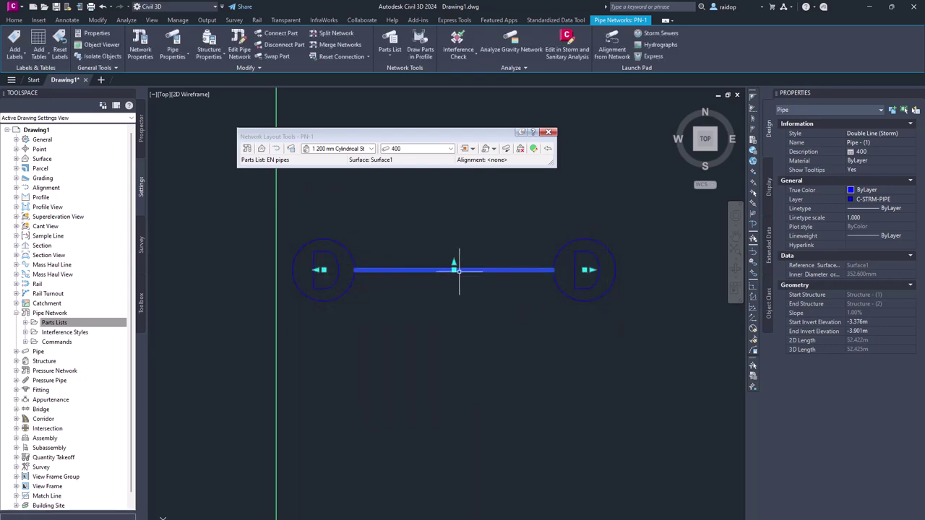
Step: Zoom and pan in on the 400 pipe so its double wall lines and dashed centerline fill the view
scroll(460, 277, up, 5)
scroll(430, 247, up, 4)
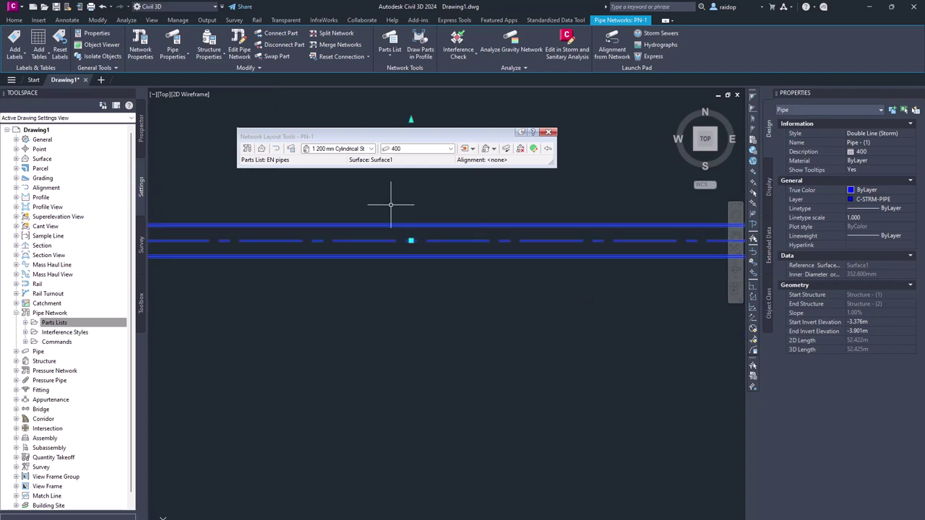
scroll(401, 235, up, 4)
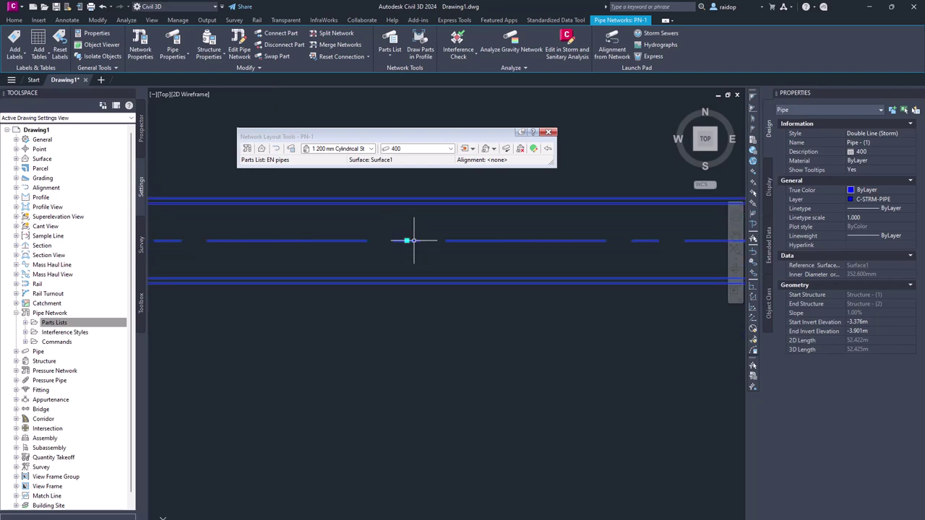
middle_drag(399, 226, 440, 297)
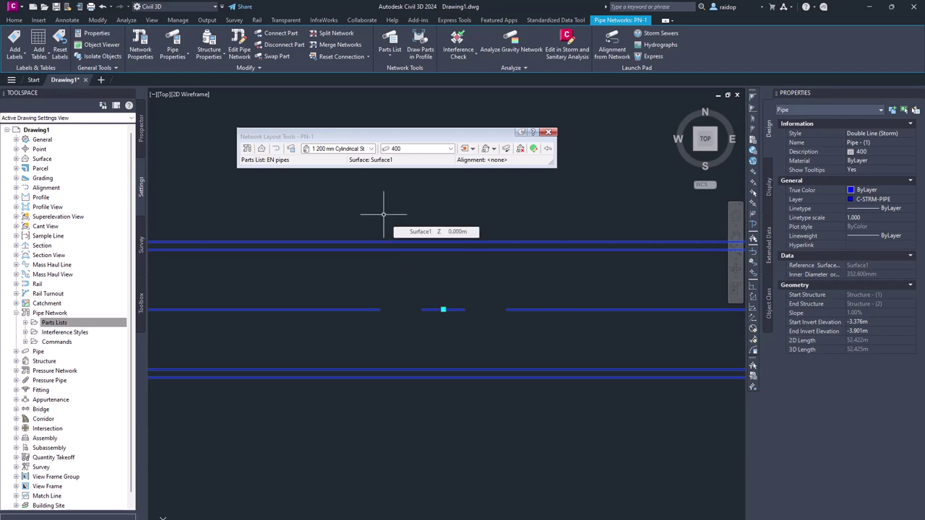
double_click(396, 148)
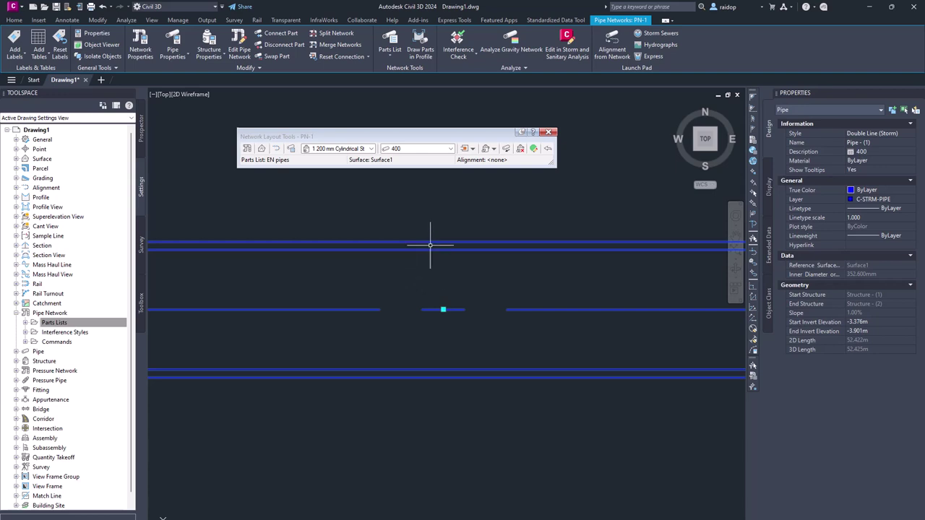
scroll(425, 248, down, 2)
middle_drag(494, 224, 434, 368)
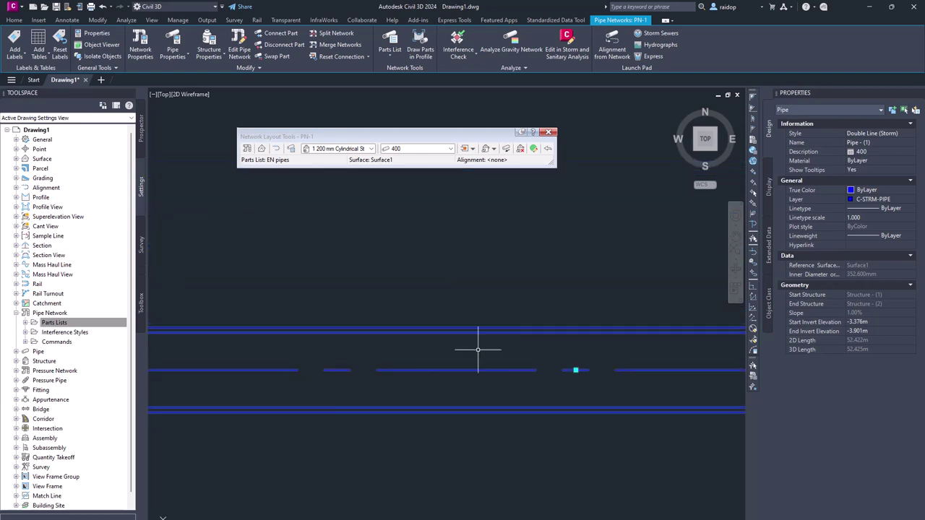
middle_drag(480, 347, 443, 300)
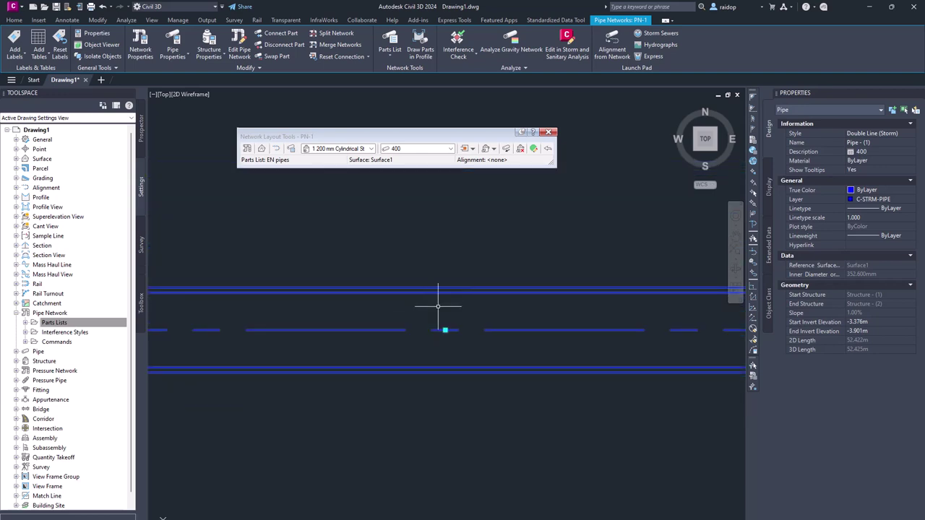
Step: Review the pipe's Part Data in Pipe Properties: PE (SDR 17), DN 400, 23.700mm wall, SN 16, EN 12666-1
right_click(413, 211)
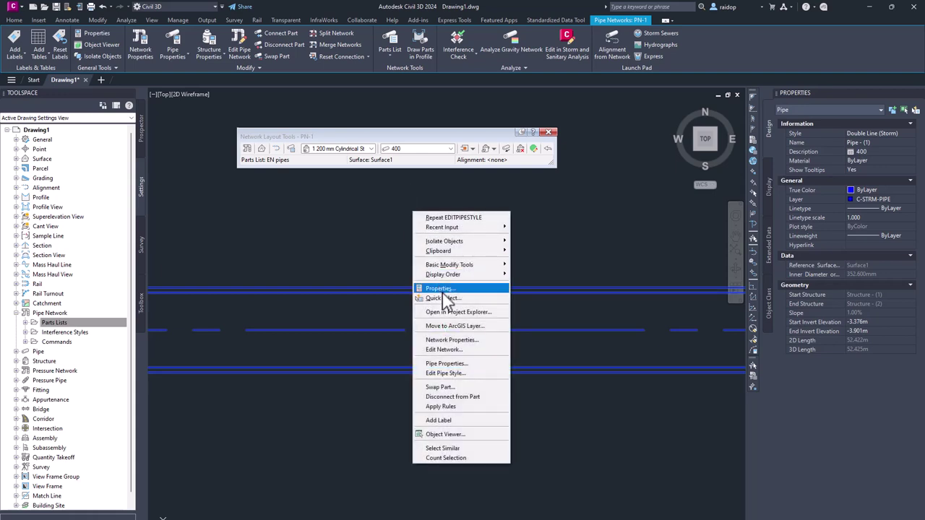
click(467, 364)
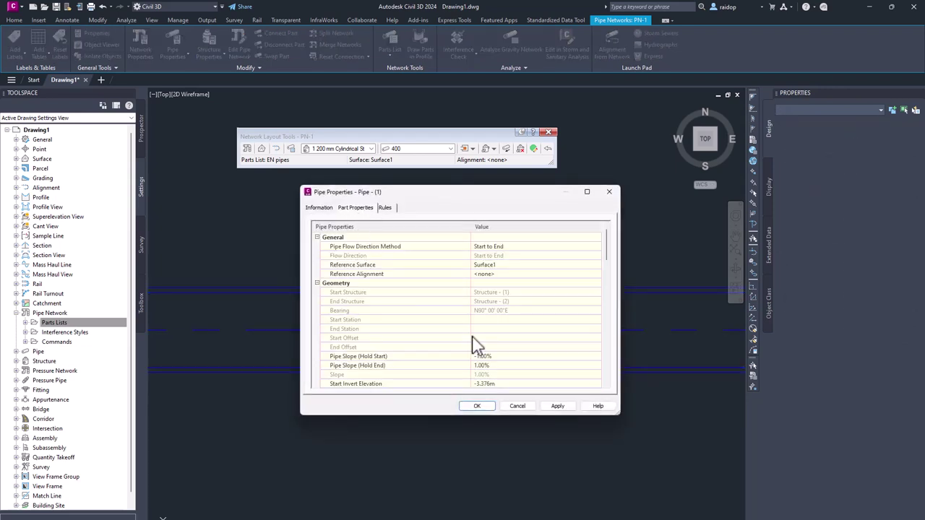
scroll(427, 342, down, 10)
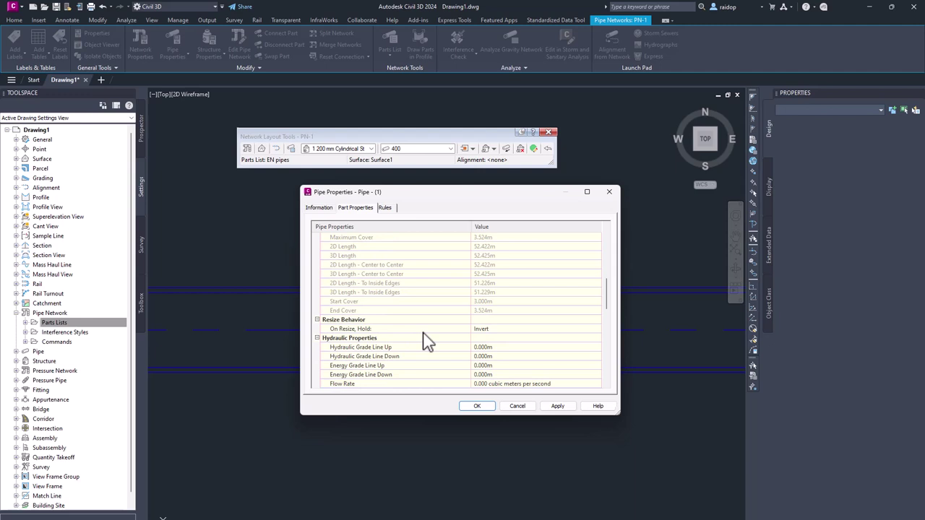
scroll(426, 342, down, 5)
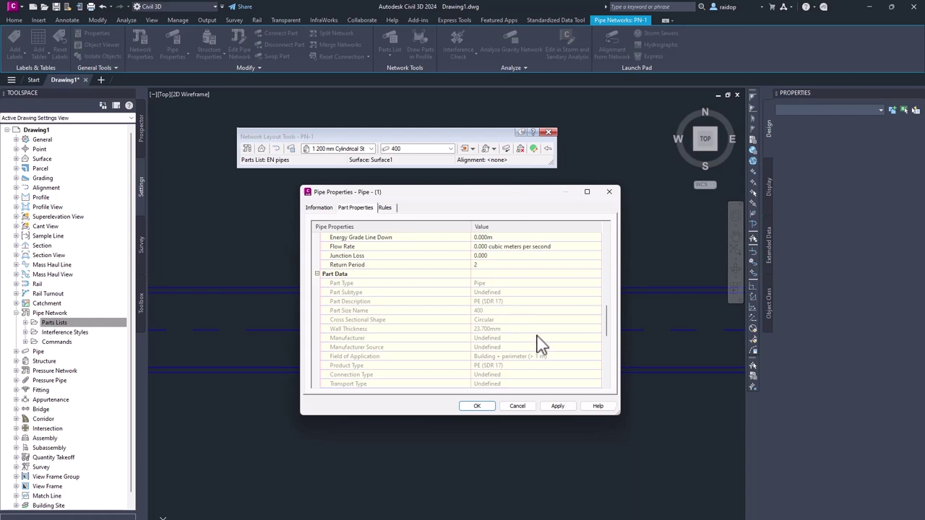
scroll(540, 345, down, 1)
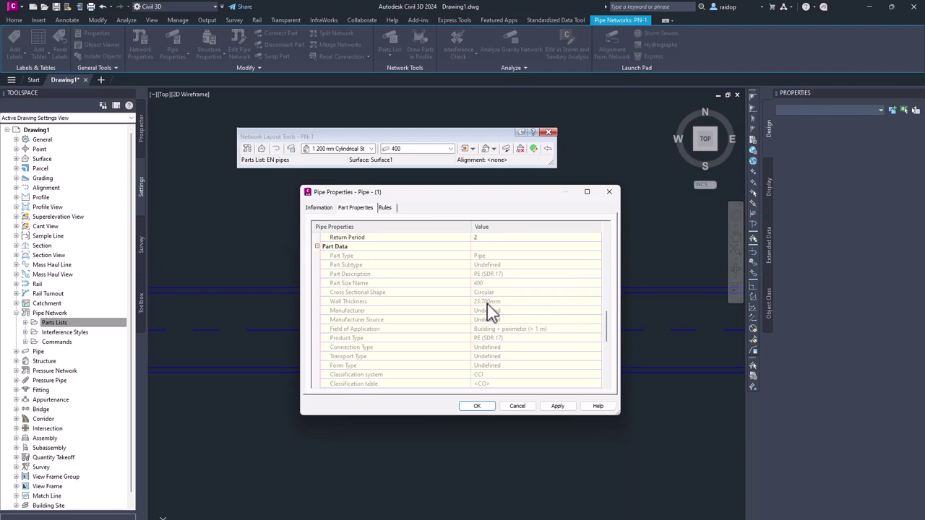
scroll(520, 354, down, 1)
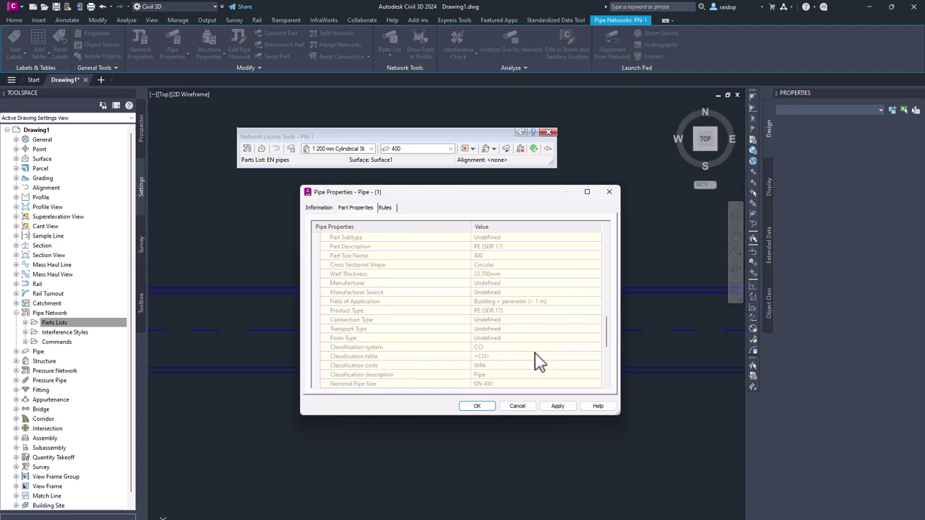
scroll(535, 357, down, 2)
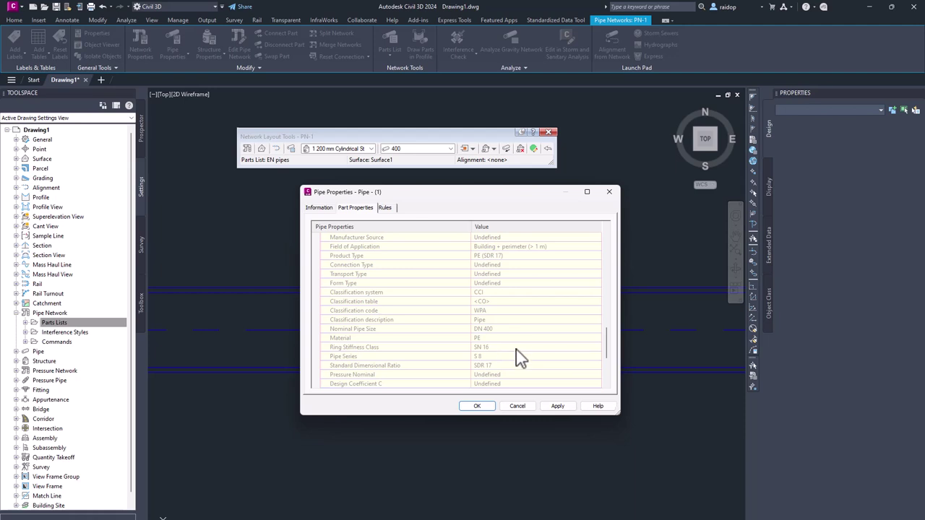
scroll(522, 358, down, 2)
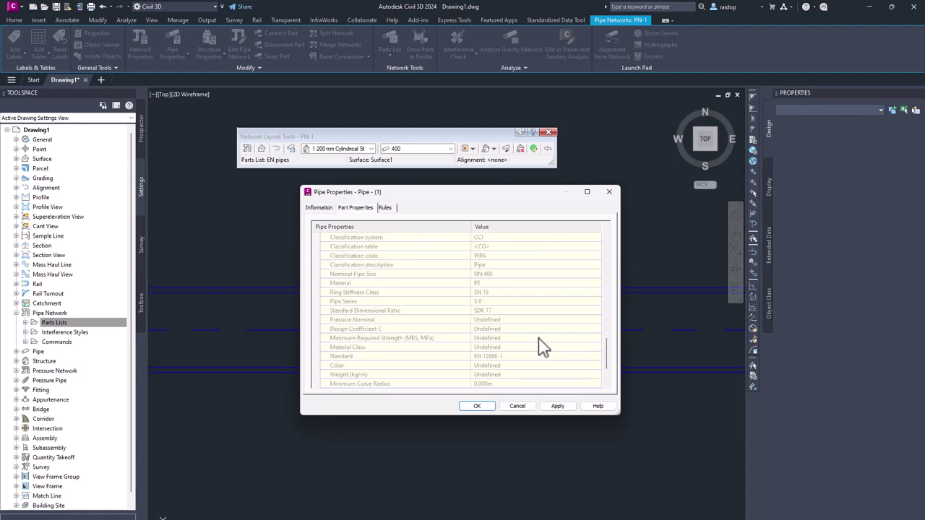
scroll(538, 340, up, 2)
scroll(541, 343, up, 1)
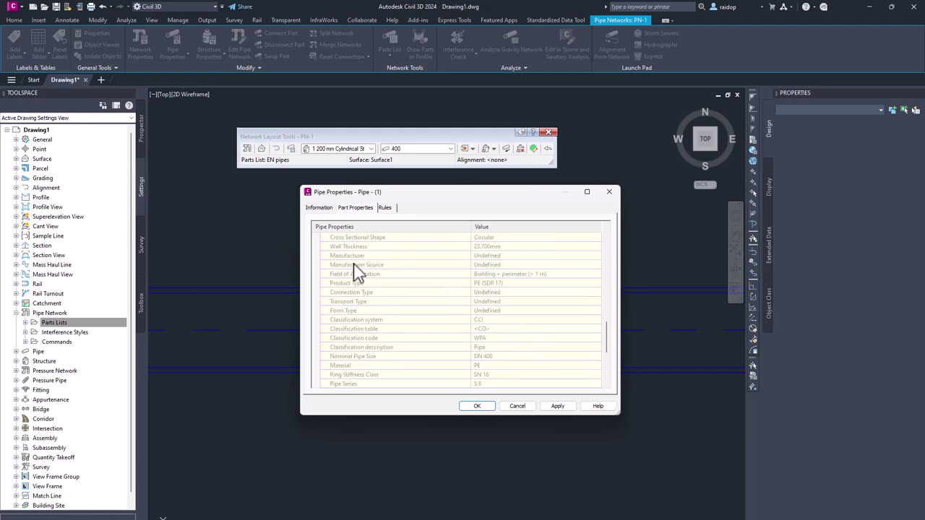